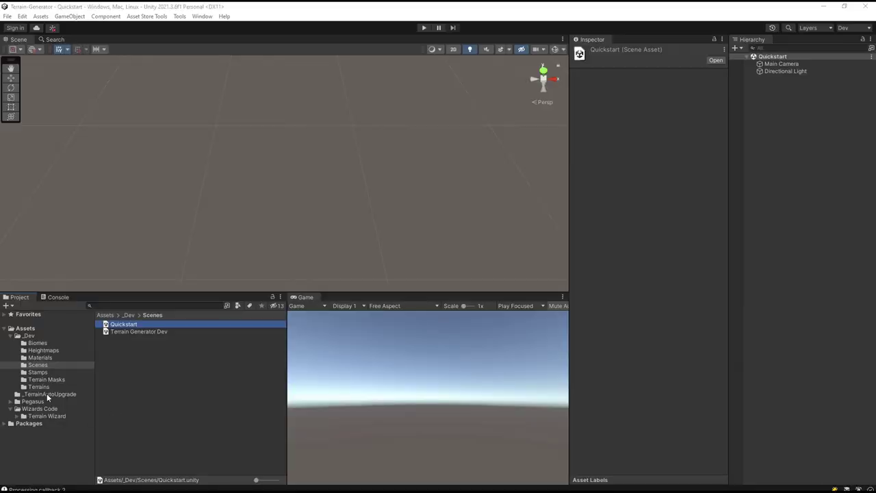
Step: Show the Terrain Wizard folder's contents and add a new Terrain object to the Quickstart scene
{"action": "left_click", "coordinate": [50, 415]}
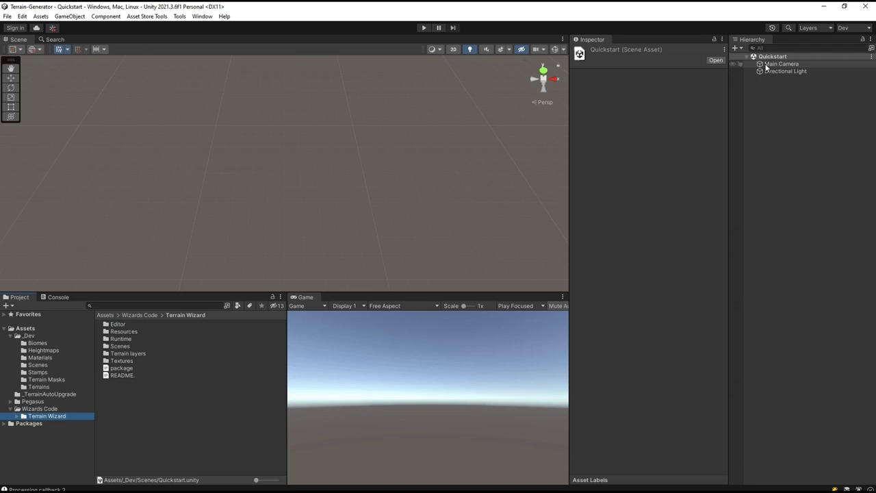
{"action": "right_click", "coordinate": [755, 100]}
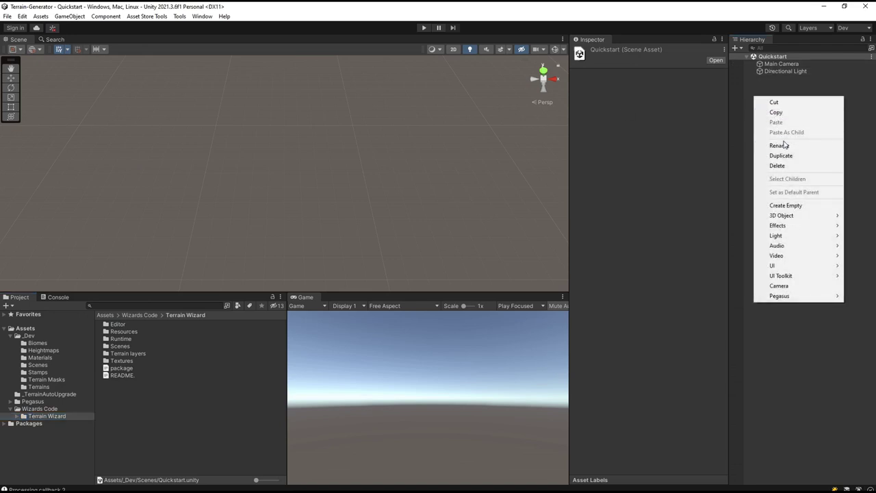
{"action": "mouse_move", "coordinate": [793, 216]}
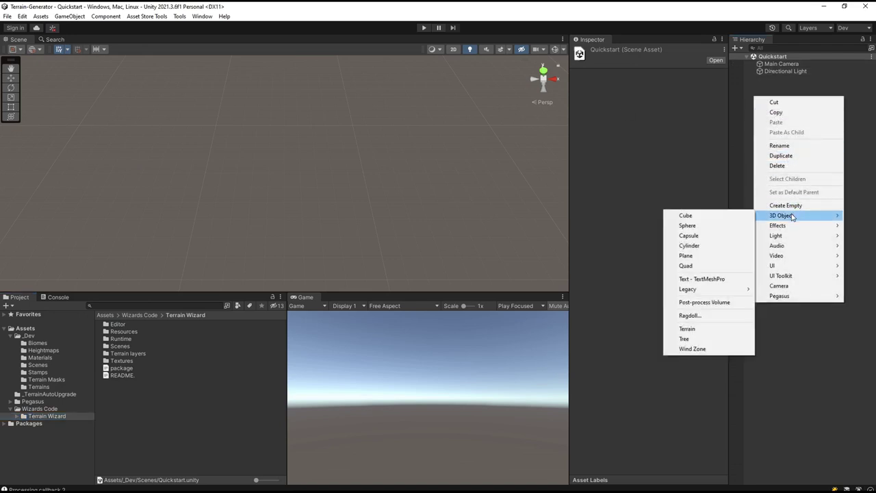
{"action": "left_click", "coordinate": [709, 329]}
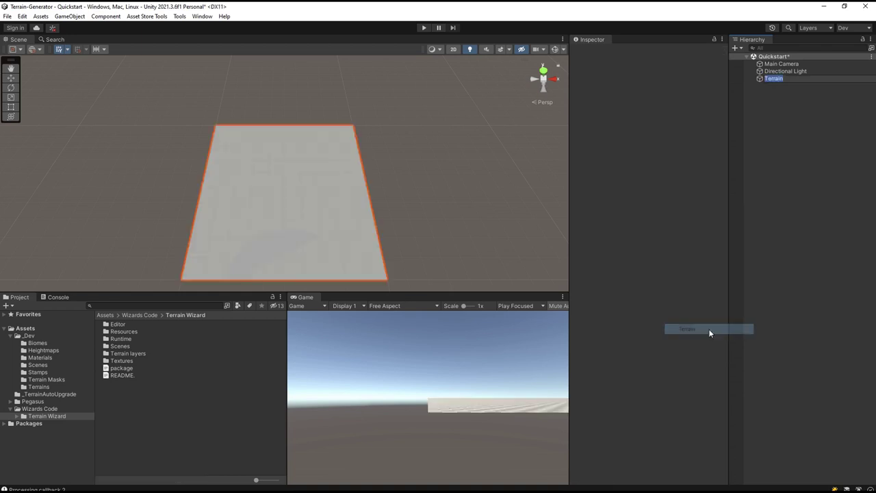
Step: Choose Terrain Wizard as the terrain's paint tool and generate the terrain with the Mountain Valley biome
{"action": "left_click", "coordinate": [636, 98]}
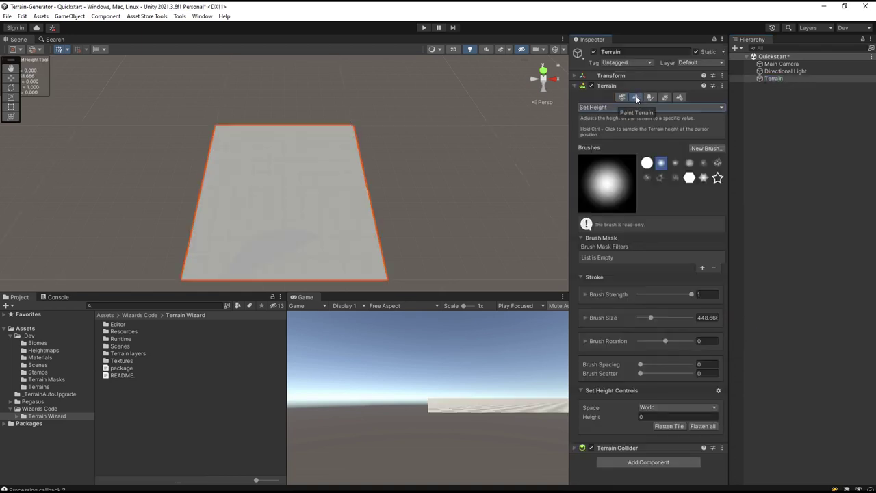
{"action": "left_click", "coordinate": [635, 109]}
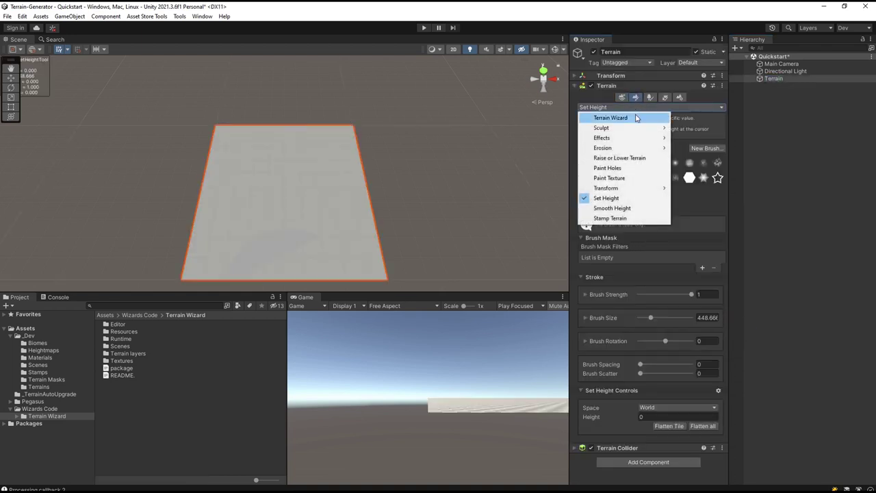
{"action": "left_click", "coordinate": [636, 119]}
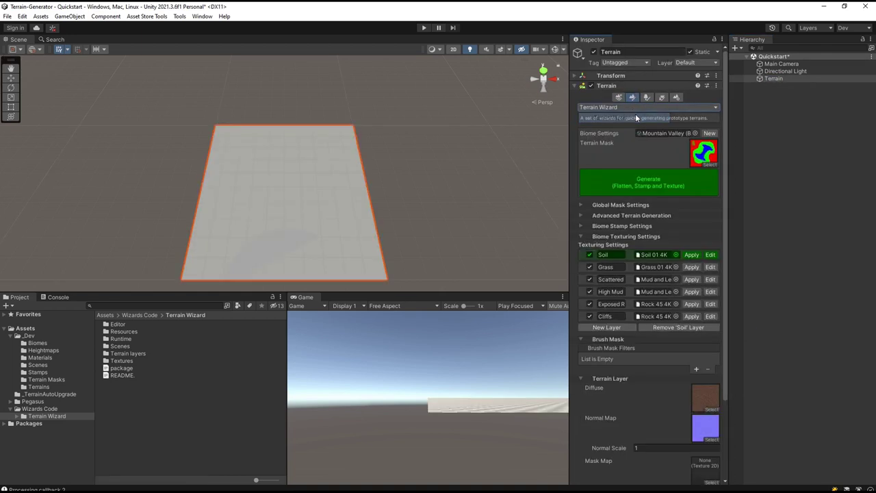
{"action": "left_click", "coordinate": [650, 237]}
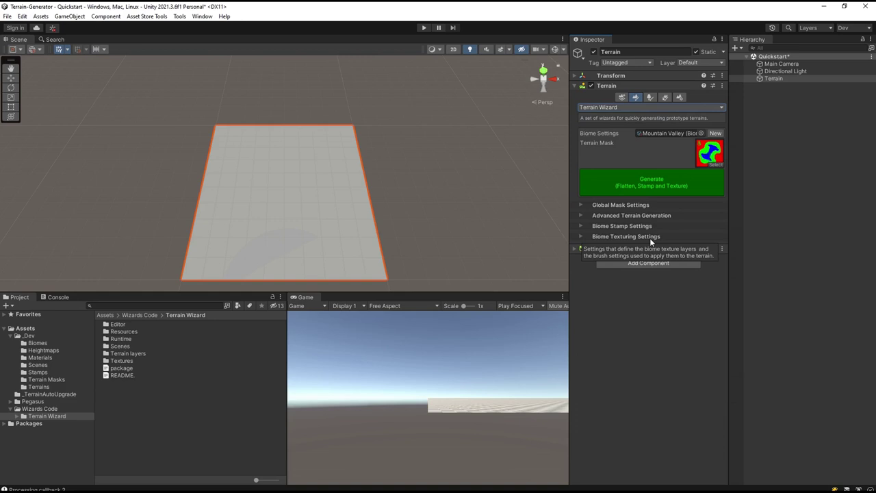
{"action": "left_click", "coordinate": [650, 182]}
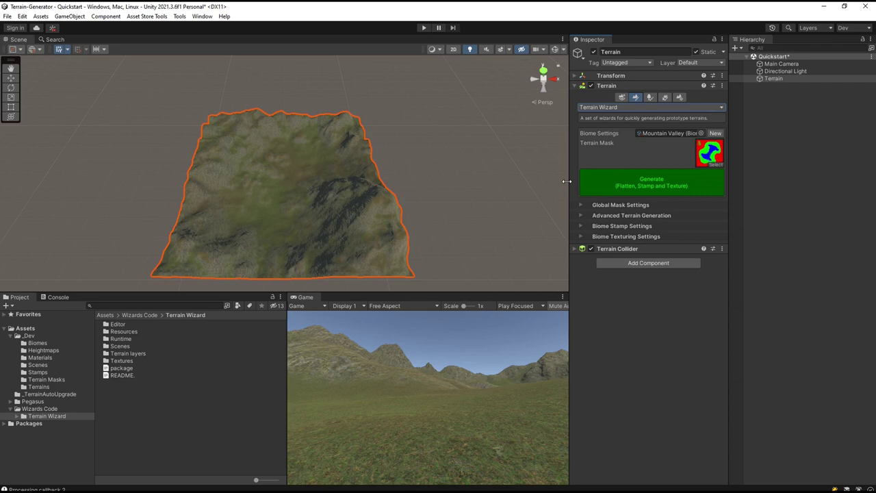
Step: Apply the Wizards Code Overcast Sky lighting preset for Mid Day to the scene
{"action": "left_click", "coordinate": [179, 16]}
{"action": "mouse_move", "coordinate": [181, 28]}
{"action": "mouse_move", "coordinate": [271, 28]}
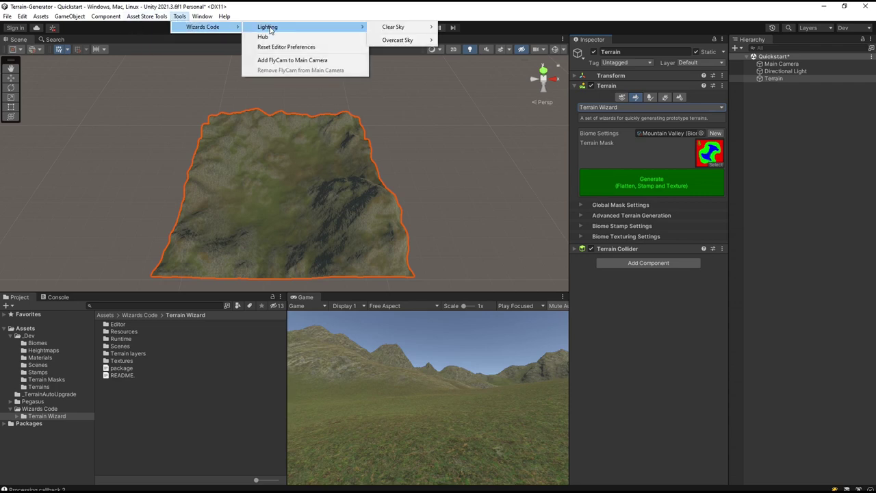
{"action": "mouse_move", "coordinate": [399, 41]}
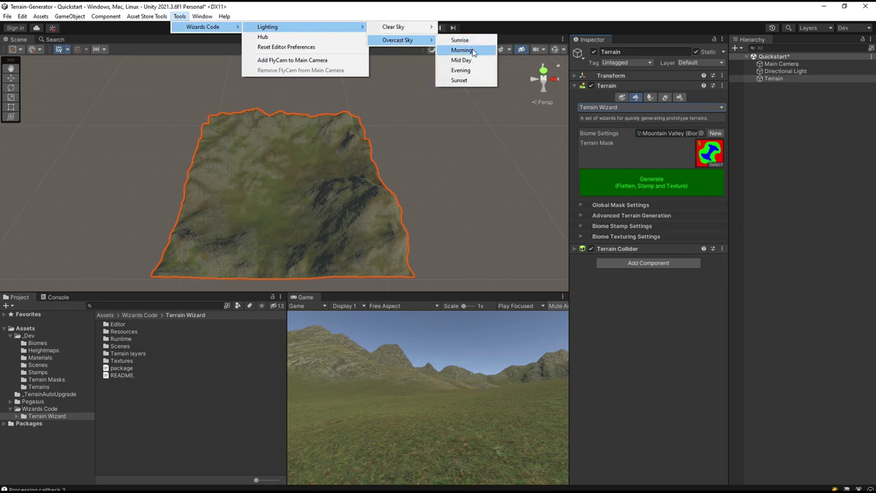
{"action": "left_click", "coordinate": [462, 60]}
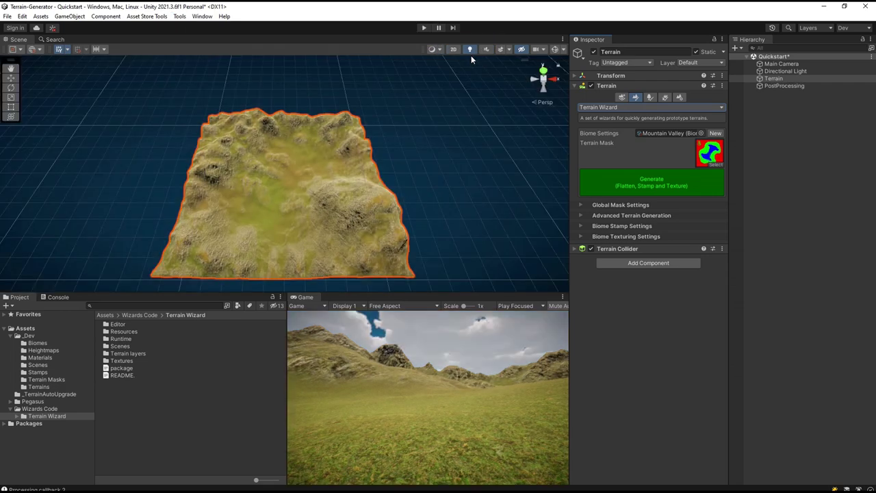
Step: Add the Wizards Code FlyCam to the main camera
{"action": "left_click", "coordinate": [179, 16]}
{"action": "mouse_move", "coordinate": [224, 16]}
{"action": "mouse_move", "coordinate": [180, 16]}
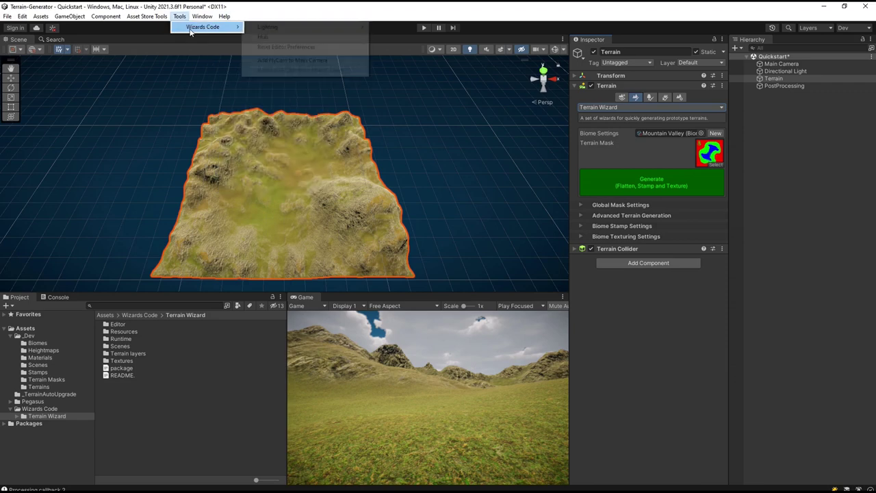
{"action": "mouse_move", "coordinate": [203, 27]}
{"action": "left_click", "coordinate": [292, 62]}
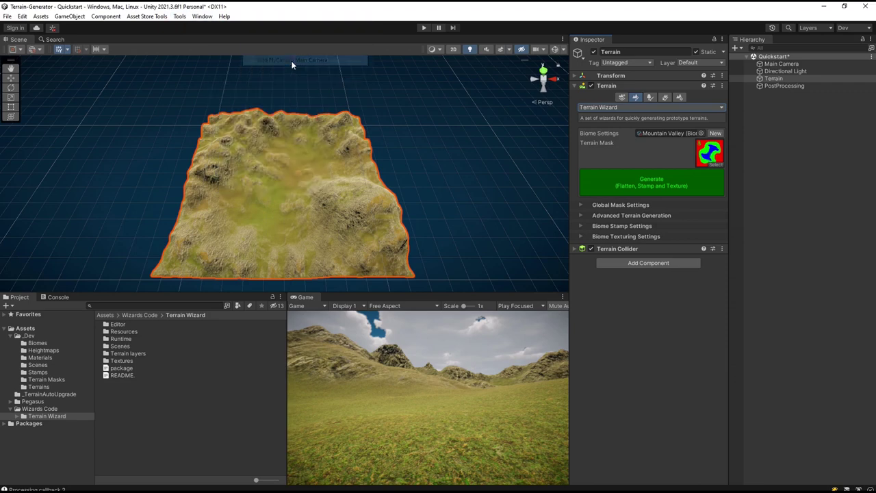
Step: Run the scene, fly the camera forward over the generated terrain to examine it, and stop playing
{"action": "left_click", "coordinate": [423, 28]}
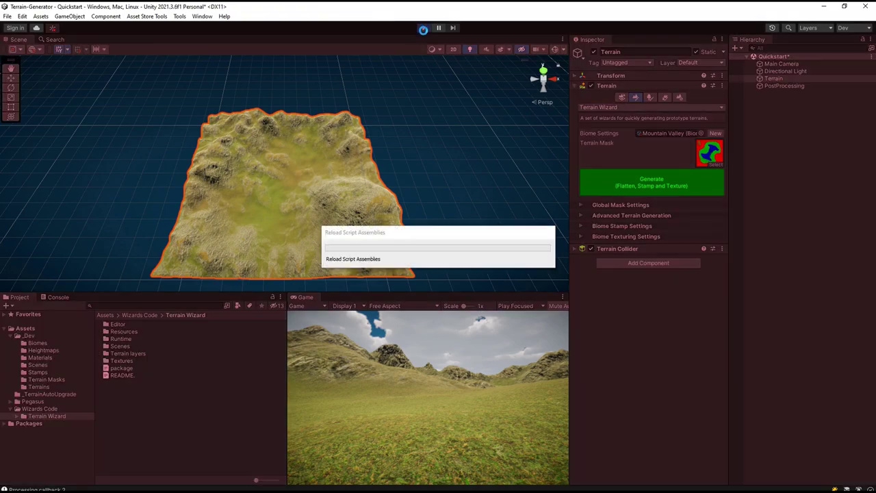
{"action": "key", "text": "w"}
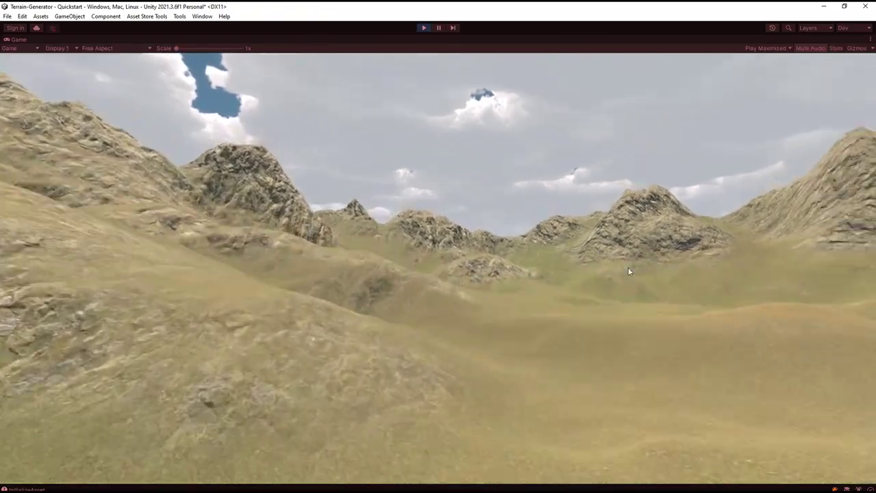
{"action": "key", "text": "w"}
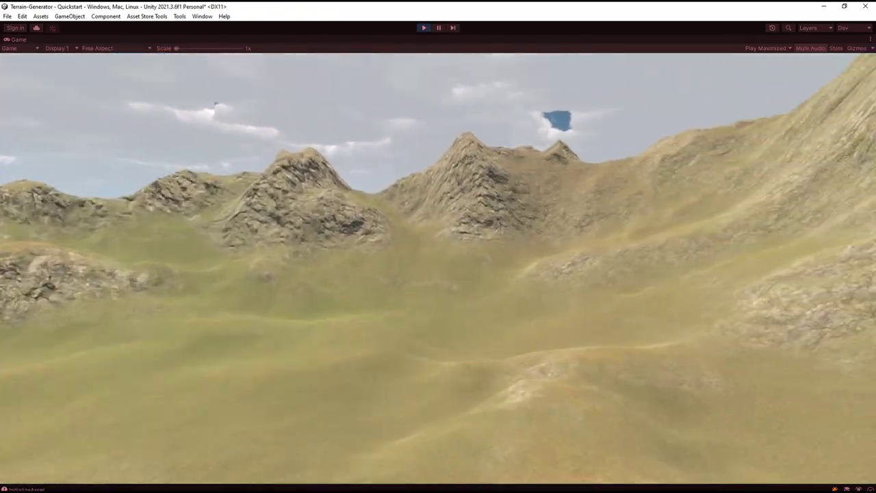
{"action": "key", "text": "w"}
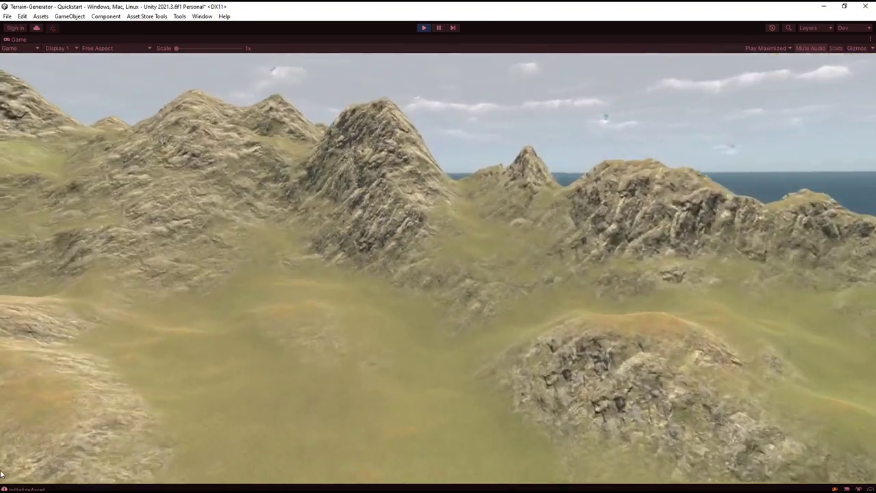
{"action": "key", "text": "w"}
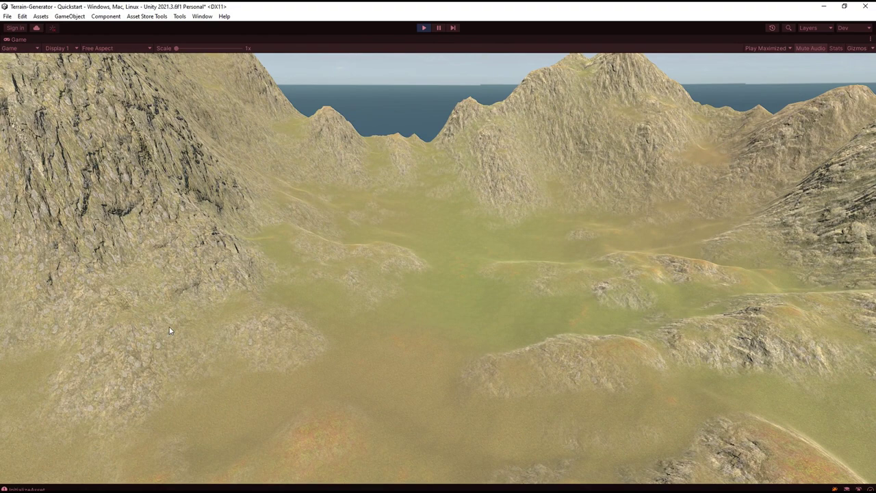
{"action": "left_click", "coordinate": [424, 27]}
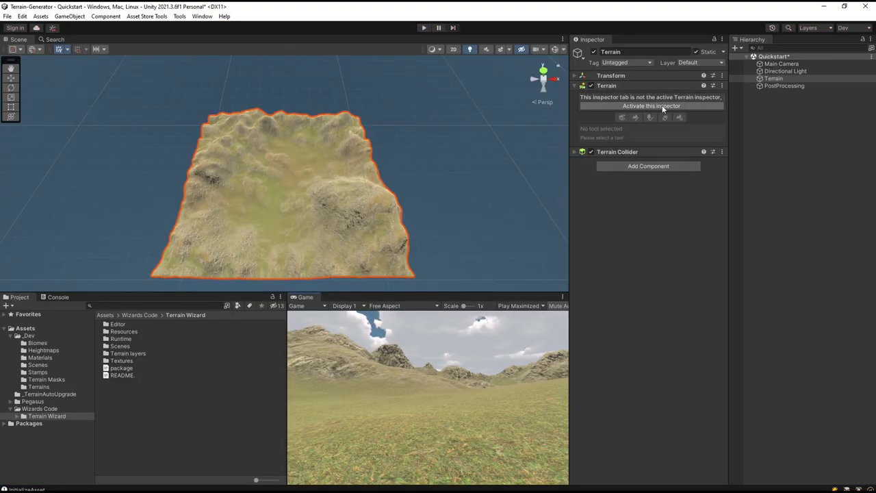
Step: Reactivate the terrain inspector, assign the High Peaks biome to the Terrain Wizard and regenerate the terrain
{"action": "left_click", "coordinate": [663, 108]}
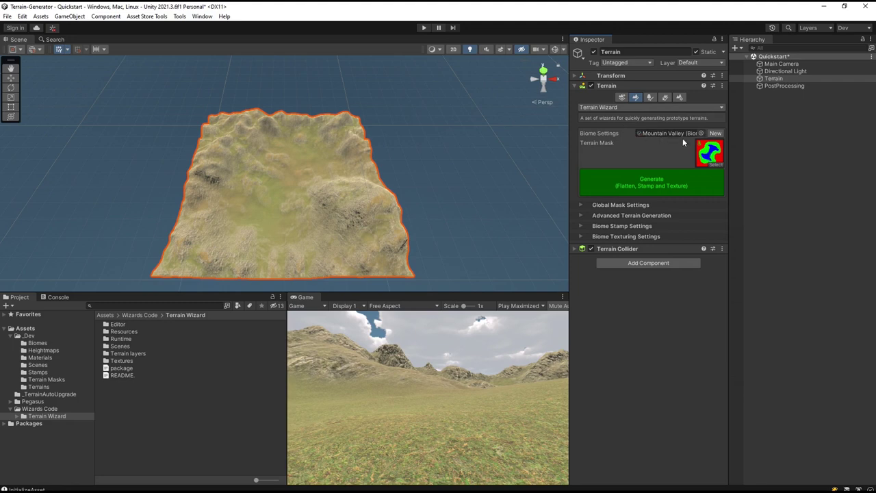
{"action": "left_click", "coordinate": [671, 133]}
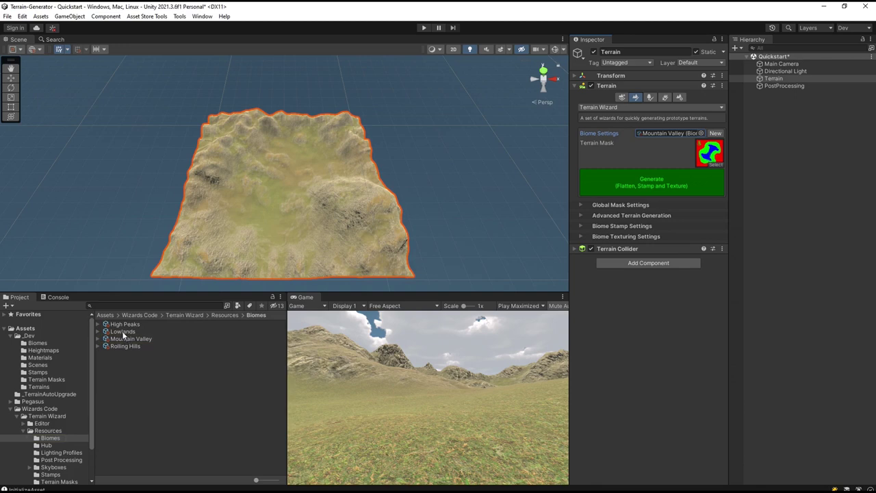
{"action": "left_click_drag", "start_coordinate": [122, 324], "coordinate": [687, 134]}
{"action": "left_click", "coordinate": [658, 190]}
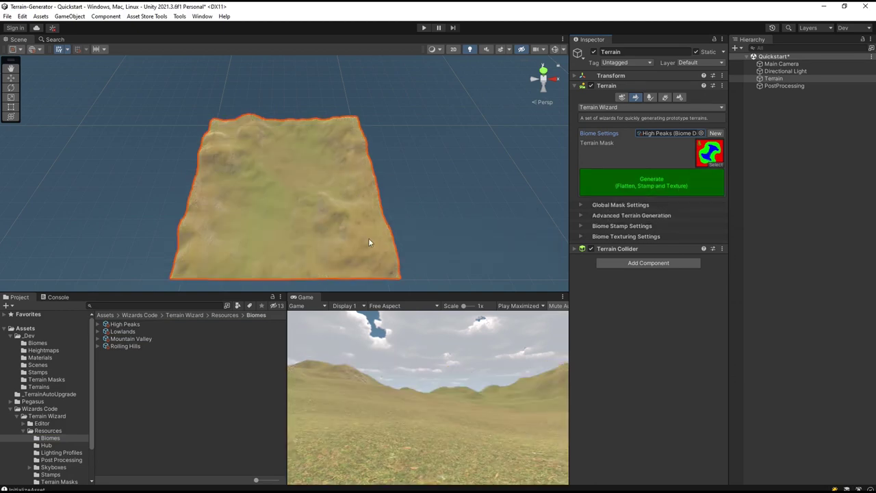
Step: Set the global mask height to 1.61 and steepness to 1.2, regenerate the terrain and preview it in play mode
{"action": "left_click", "coordinate": [581, 206]}
{"action": "mouse_move", "coordinate": [665, 216]}
{"action": "left_mouse_down"}
{"action": "mouse_move", "coordinate": [685, 217]}
{"action": "mouse_move", "coordinate": [665, 226]}
{"action": "mouse_move", "coordinate": [673, 226]}
{"action": "left_mouse_up"}
{"action": "left_click", "coordinate": [647, 186]}
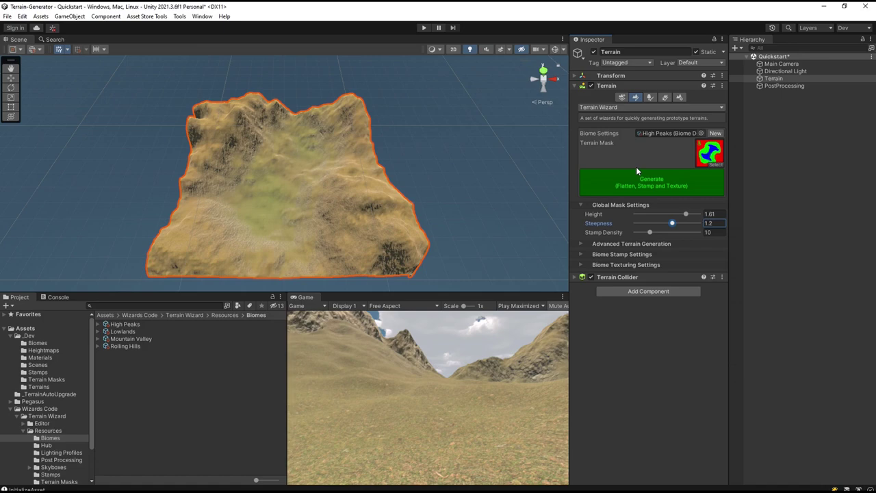
{"action": "left_click", "coordinate": [424, 27]}
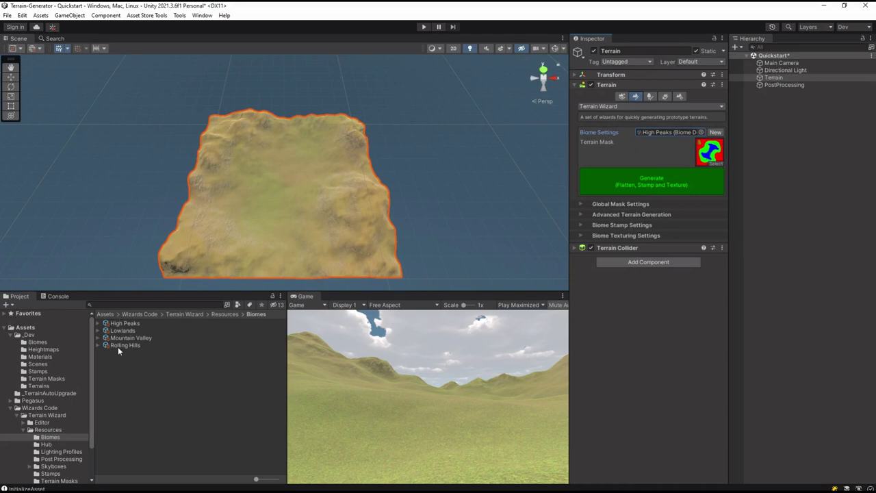
Step: Assign the Rolling Hills biome and fully retexture the existing terrain with it
{"action": "left_click_drag", "start_coordinate": [117, 345], "coordinate": [660, 137]}
{"action": "left_click", "coordinate": [581, 215]}
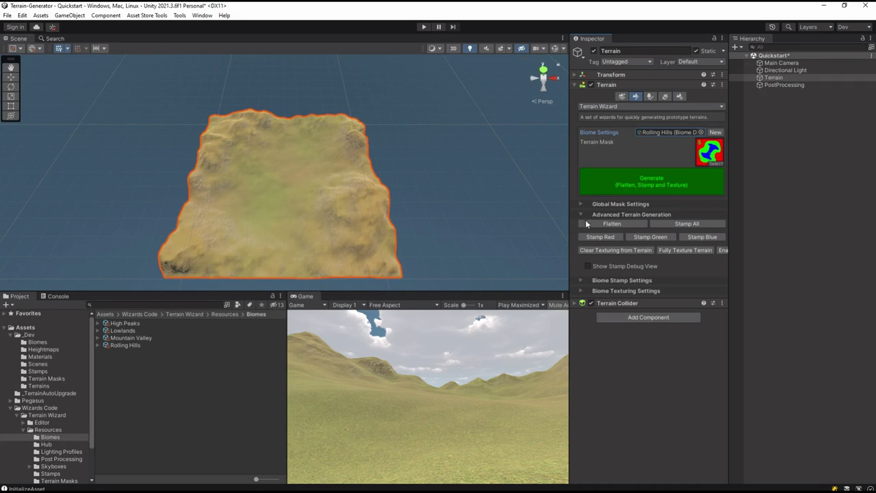
{"action": "left_click", "coordinate": [689, 248]}
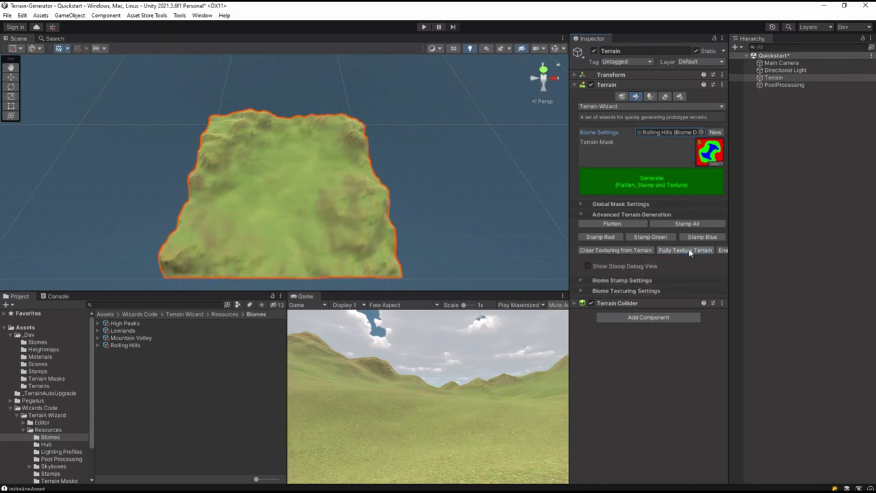
Step: Preview the retextured terrain in play mode, stop playing and reactivate the terrain inspector
{"action": "left_click", "coordinate": [423, 28]}
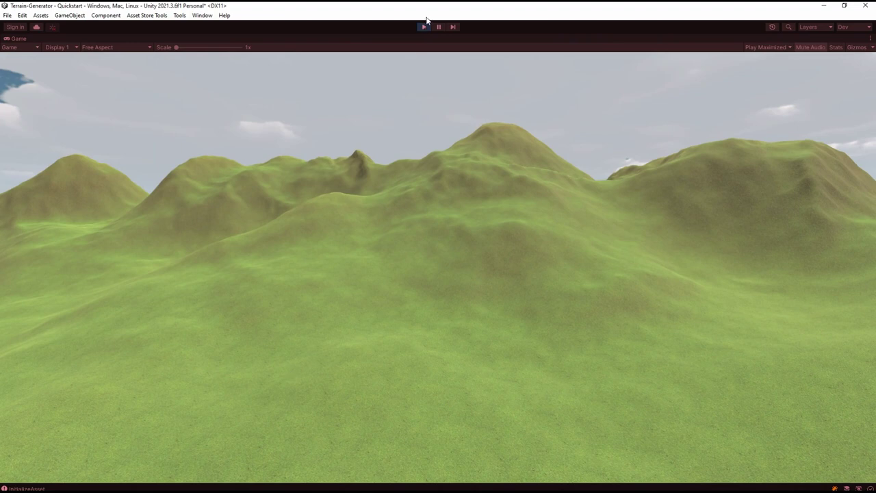
{"action": "left_click", "coordinate": [423, 27]}
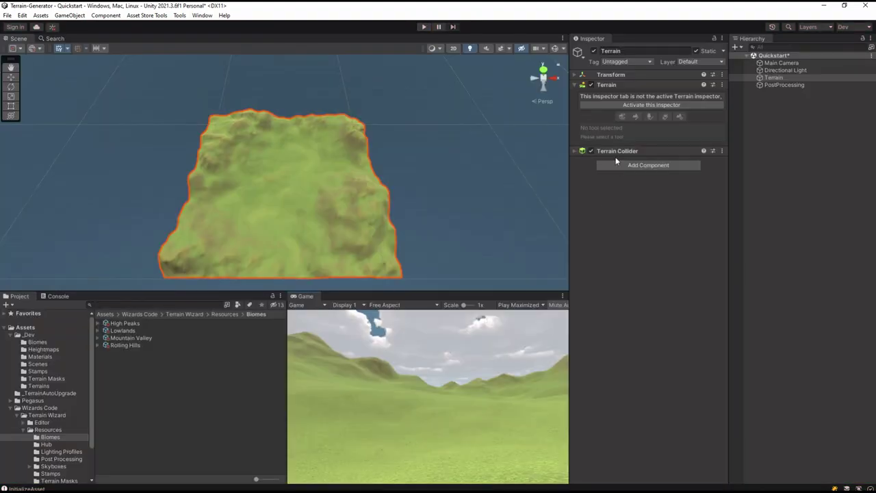
{"action": "left_click", "coordinate": [643, 106]}
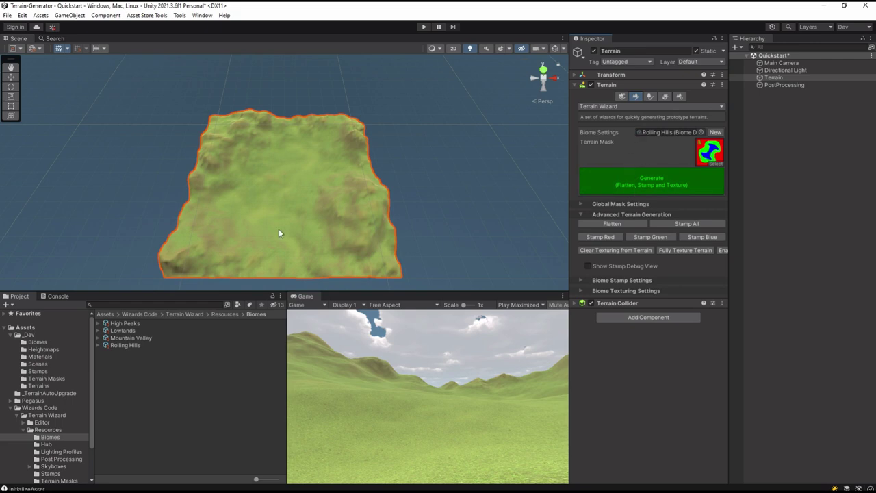
Step: Smooth the terrain's surface with the Smooth Height tool, using a brush size of about 1302
{"action": "right_click_drag", "start_coordinate": [277, 230], "coordinate": [227, 244]}
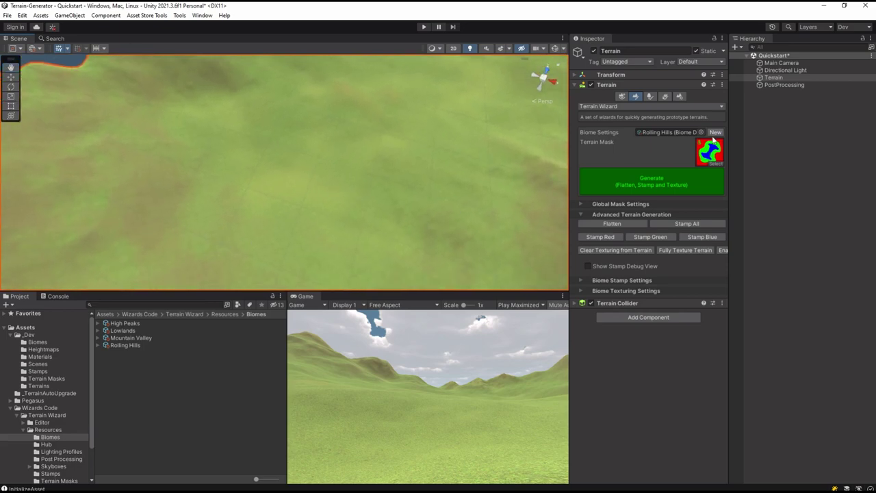
{"action": "left_click", "coordinate": [643, 106]}
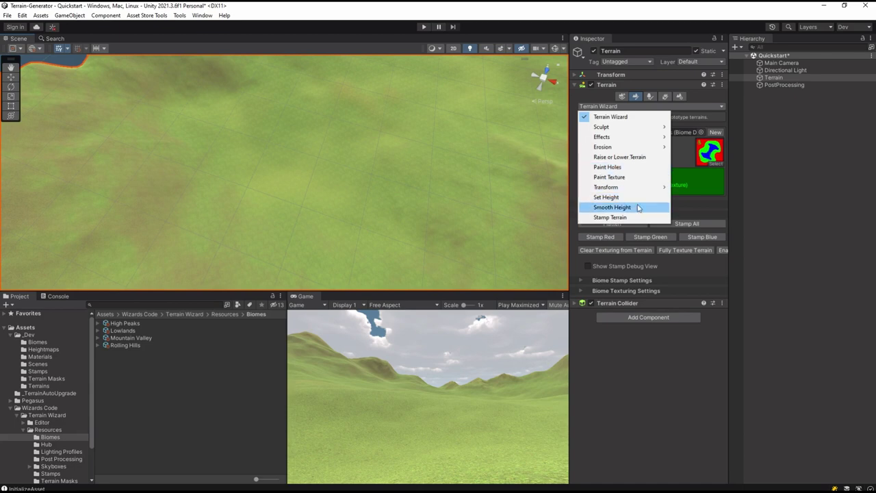
{"action": "left_click", "coordinate": [637, 207]}
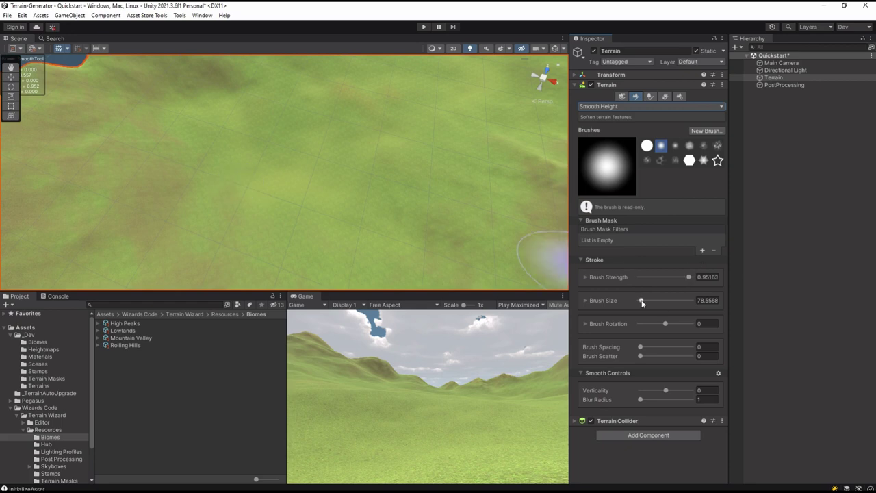
{"action": "left_click_drag", "start_coordinate": [641, 303], "coordinate": [674, 303]}
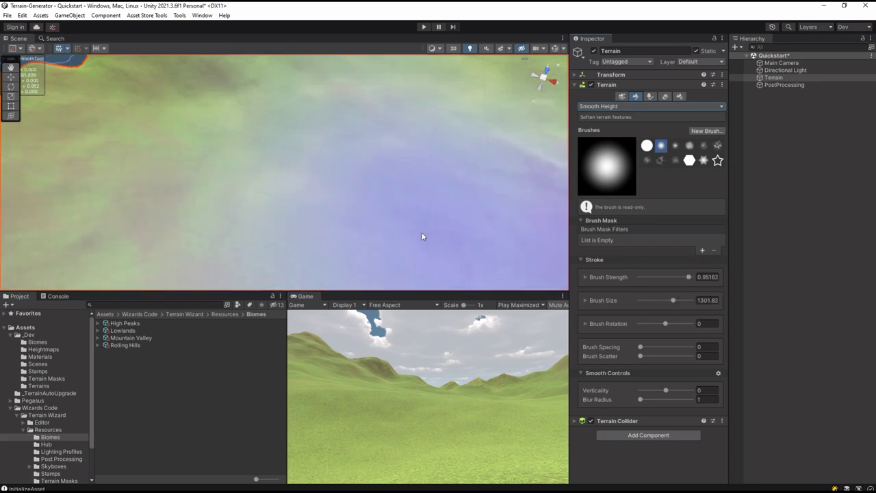
{"action": "mouse_move", "coordinate": [423, 234]}
{"action": "left_mouse_down"}
{"action": "mouse_move", "coordinate": [262, 197]}
{"action": "mouse_move", "coordinate": [329, 194]}
{"action": "mouse_move", "coordinate": [413, 217]}
{"action": "mouse_move", "coordinate": [376, 238]}
{"action": "mouse_move", "coordinate": [352, 223]}
{"action": "left_mouse_up"}
{"action": "key", "text": "f"}
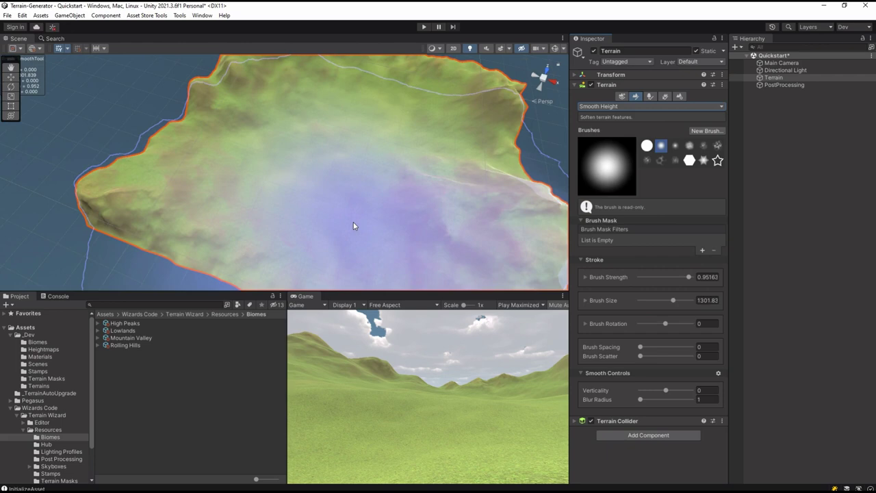
Step: Smooth the terrain further with the Smooth Height tool at a brush size of about 620, and leave the tool to inspect the surface
{"action": "left_click_drag", "start_coordinate": [674, 302], "coordinate": [656, 301]}
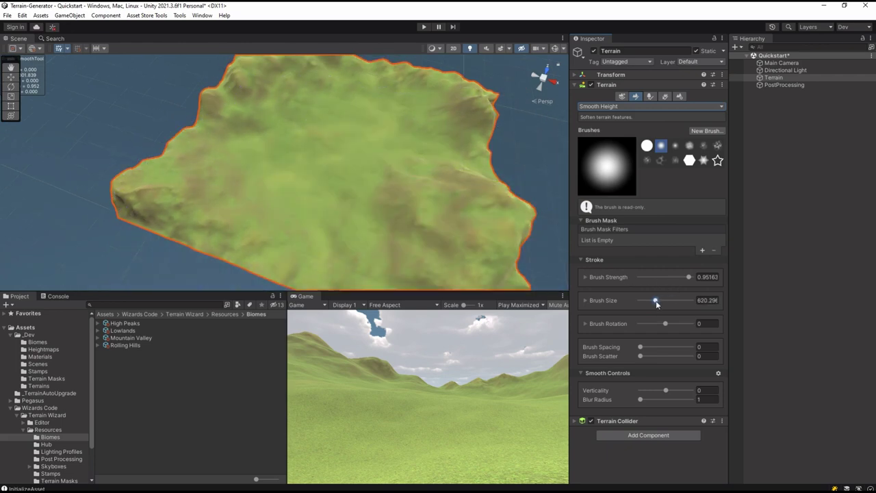
{"action": "mouse_move", "coordinate": [294, 176]}
{"action": "left_mouse_down"}
{"action": "mouse_move", "coordinate": [265, 173]}
{"action": "mouse_move", "coordinate": [283, 183]}
{"action": "mouse_move", "coordinate": [265, 185]}
{"action": "mouse_move", "coordinate": [289, 182]}
{"action": "mouse_move", "coordinate": [271, 172]}
{"action": "mouse_move", "coordinate": [284, 181]}
{"action": "mouse_move", "coordinate": [264, 181]}
{"action": "mouse_move", "coordinate": [263, 172]}
{"action": "mouse_move", "coordinate": [259, 187]}
{"action": "mouse_move", "coordinate": [291, 199]}
{"action": "mouse_move", "coordinate": [279, 164]}
{"action": "mouse_move", "coordinate": [393, 138]}
{"action": "mouse_move", "coordinate": [369, 145]}
{"action": "mouse_move", "coordinate": [373, 136]}
{"action": "mouse_move", "coordinate": [405, 152]}
{"action": "mouse_move", "coordinate": [411, 145]}
{"action": "mouse_move", "coordinate": [388, 123]}
{"action": "mouse_move", "coordinate": [367, 124]}
{"action": "mouse_move", "coordinate": [413, 142]}
{"action": "mouse_move", "coordinate": [404, 153]}
{"action": "mouse_move", "coordinate": [412, 146]}
{"action": "mouse_move", "coordinate": [391, 128]}
{"action": "mouse_move", "coordinate": [416, 136]}
{"action": "mouse_move", "coordinate": [411, 156]}
{"action": "mouse_move", "coordinate": [369, 119]}
{"action": "mouse_move", "coordinate": [392, 142]}
{"action": "mouse_move", "coordinate": [408, 144]}
{"action": "mouse_move", "coordinate": [397, 160]}
{"action": "mouse_move", "coordinate": [388, 148]}
{"action": "mouse_move", "coordinate": [276, 173]}
{"action": "mouse_move", "coordinate": [286, 185]}
{"action": "mouse_move", "coordinate": [265, 168]}
{"action": "mouse_move", "coordinate": [282, 185]}
{"action": "mouse_move", "coordinate": [264, 170]}
{"action": "mouse_move", "coordinate": [240, 188]}
{"action": "mouse_move", "coordinate": [493, 197]}
{"action": "mouse_move", "coordinate": [416, 233]}
{"action": "mouse_move", "coordinate": [434, 219]}
{"action": "left_mouse_up"}
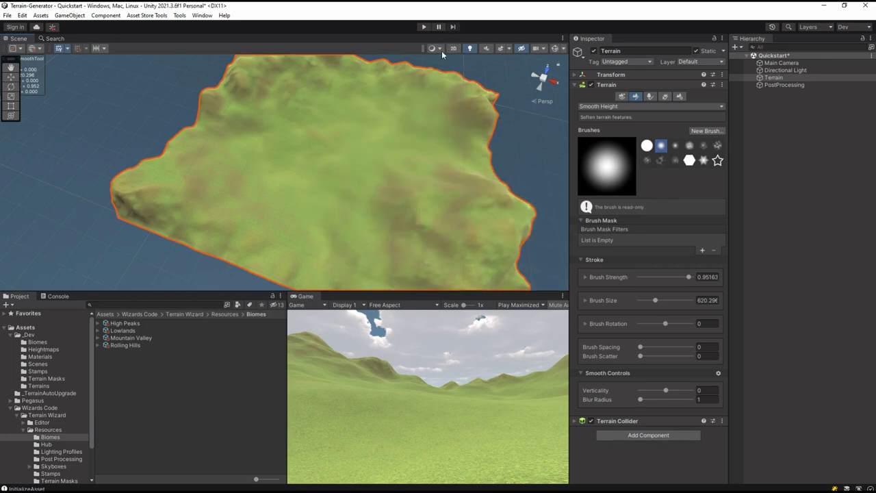
{"action": "right_click_drag", "start_coordinate": [294, 206], "coordinate": [410, 151]}
{"action": "left_click", "coordinate": [622, 97]}
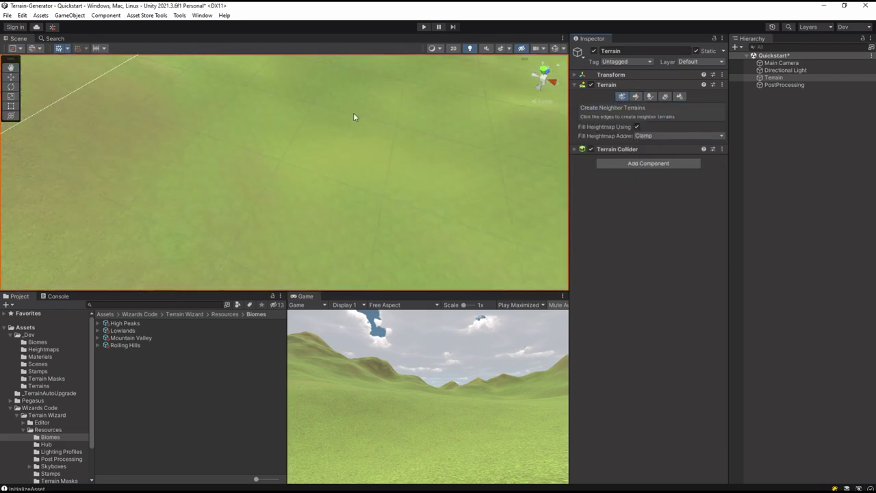
{"action": "right_click_drag", "start_coordinate": [353, 117], "coordinate": [301, 179]}
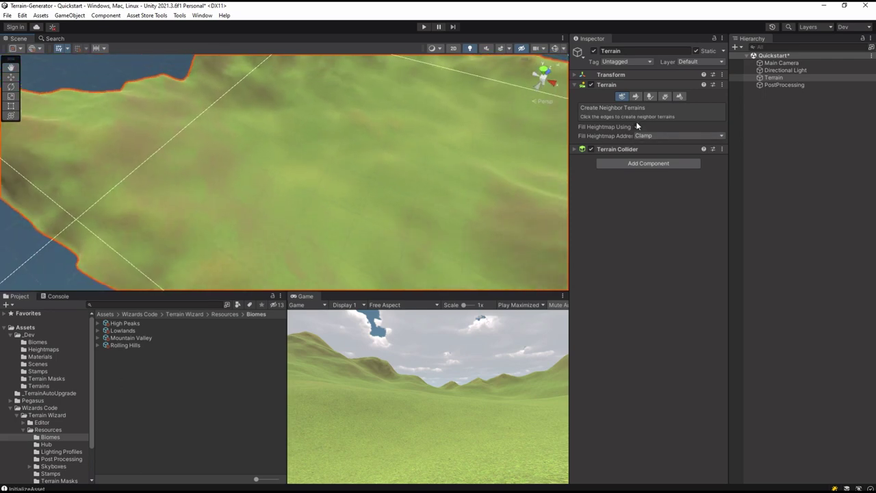
Step: Switch the terrain paint tool to Terrain Wizard, open the Soil layer in the biome texturing settings for editing, and widen the inspector
{"action": "left_click", "coordinate": [635, 96]}
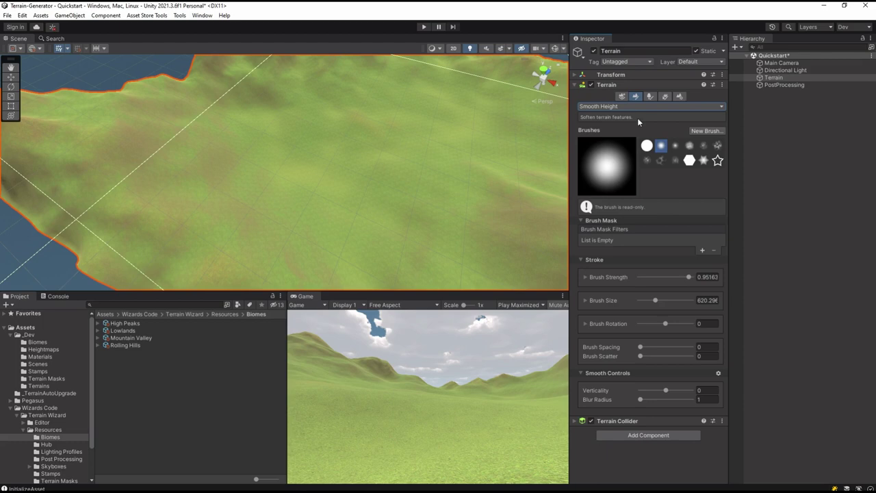
{"action": "left_click", "coordinate": [625, 106]}
{"action": "left_click", "coordinate": [630, 118]}
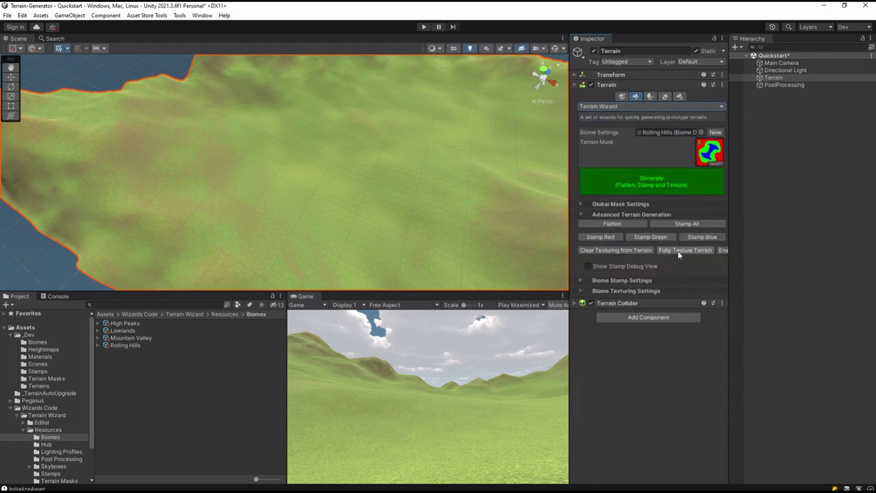
{"action": "left_click", "coordinate": [581, 291]}
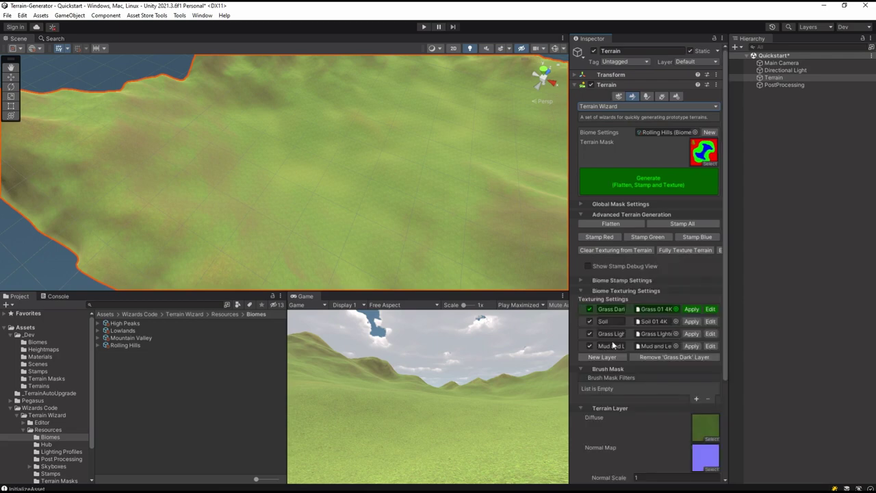
{"action": "scroll", "coordinate": [647, 335], "scroll_direction": "down", "scroll_amount": 3}
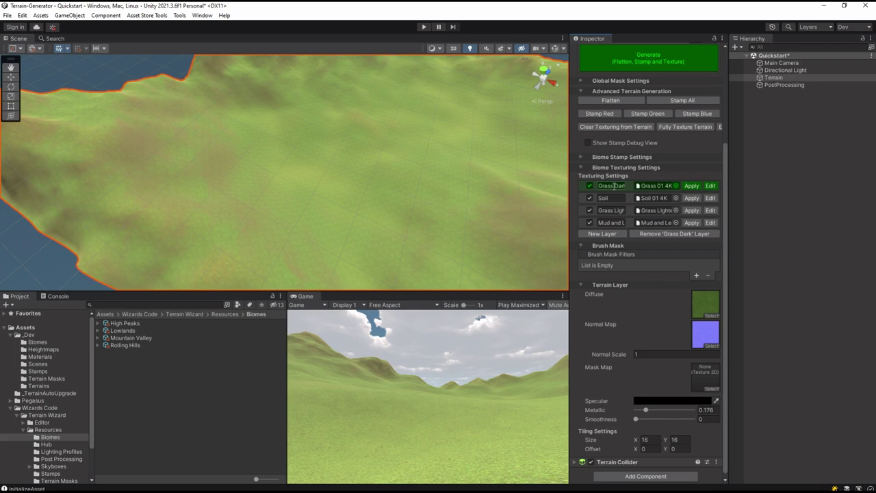
{"action": "left_click", "coordinate": [711, 199]}
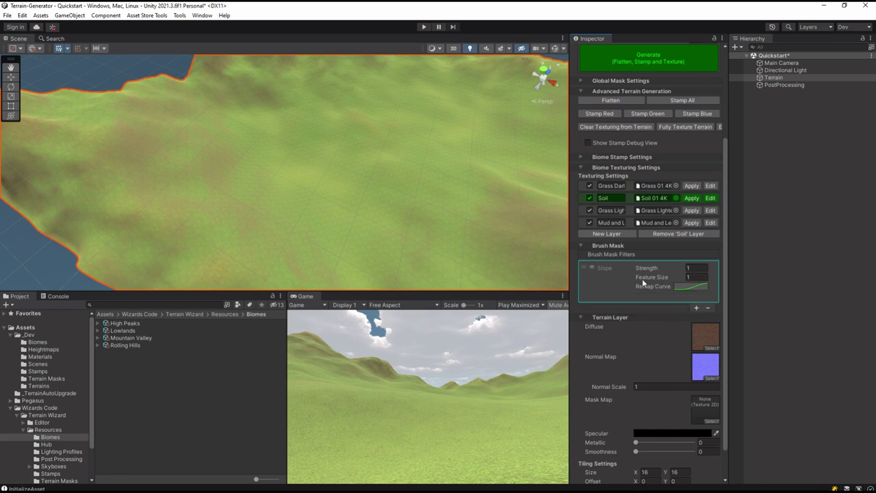
{"action": "scroll", "coordinate": [603, 219], "scroll_direction": "up", "scroll_amount": 1}
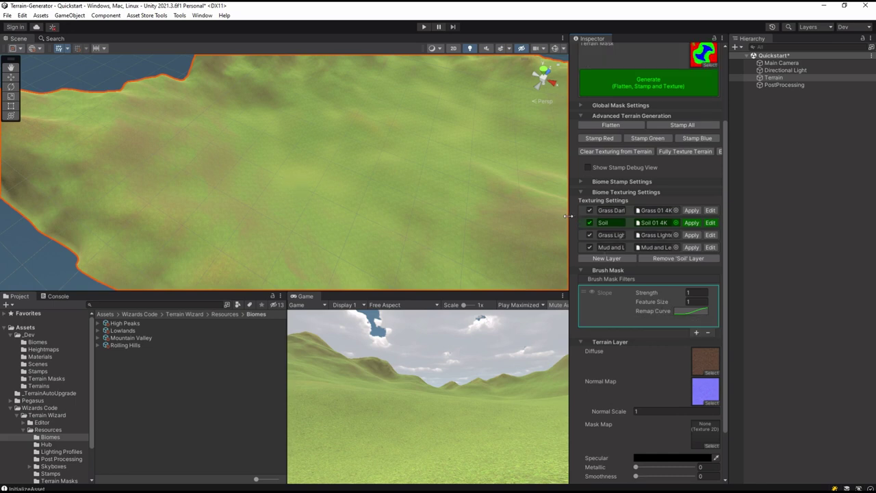
{"action": "left_click_drag", "start_coordinate": [571, 216], "coordinate": [525, 217]}
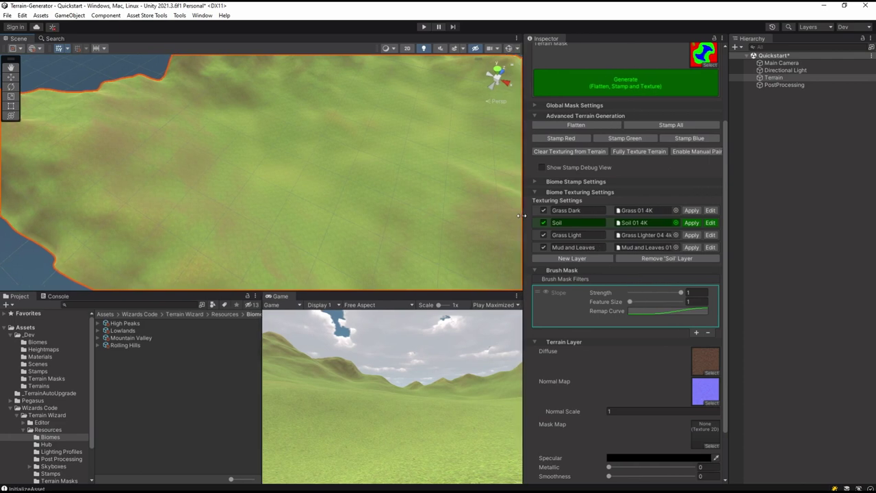
Step: Enable manual painting, turn off the Grass Dark layer, and paint the other biome texture layers over the terrain with the 341 brush
{"action": "left_click", "coordinate": [698, 152]}
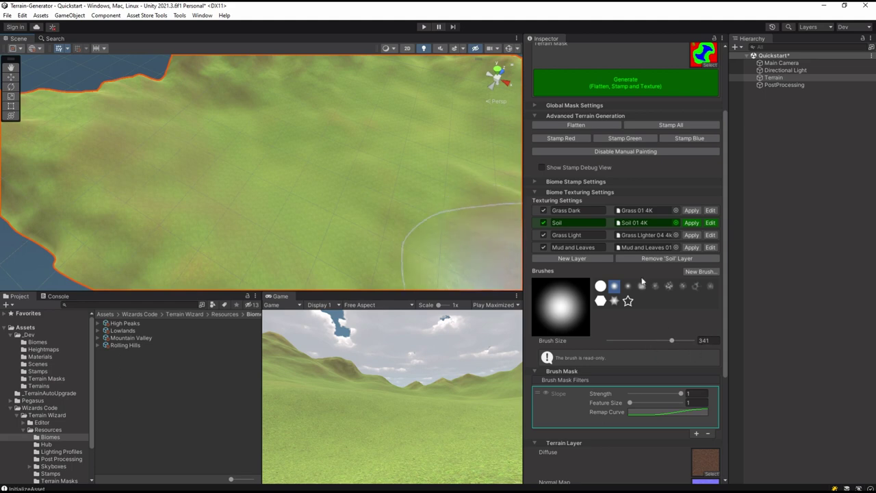
{"action": "left_click", "coordinate": [544, 235]}
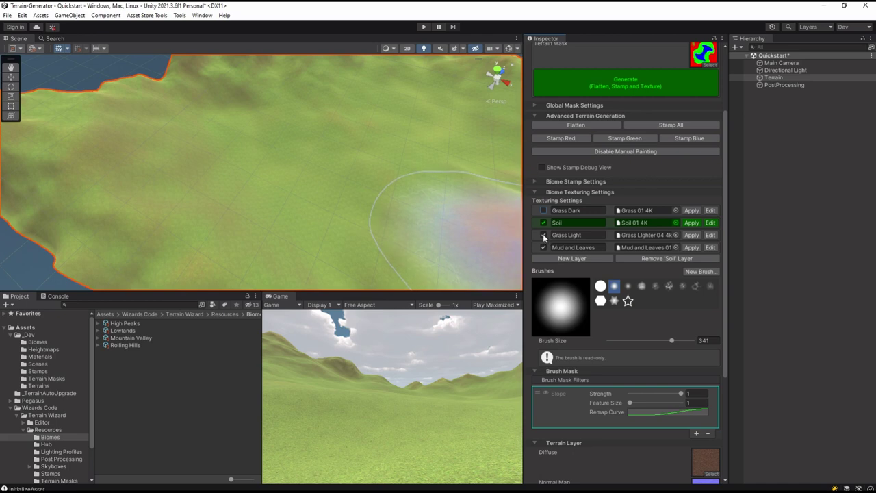
{"action": "left_click", "coordinate": [544, 235]}
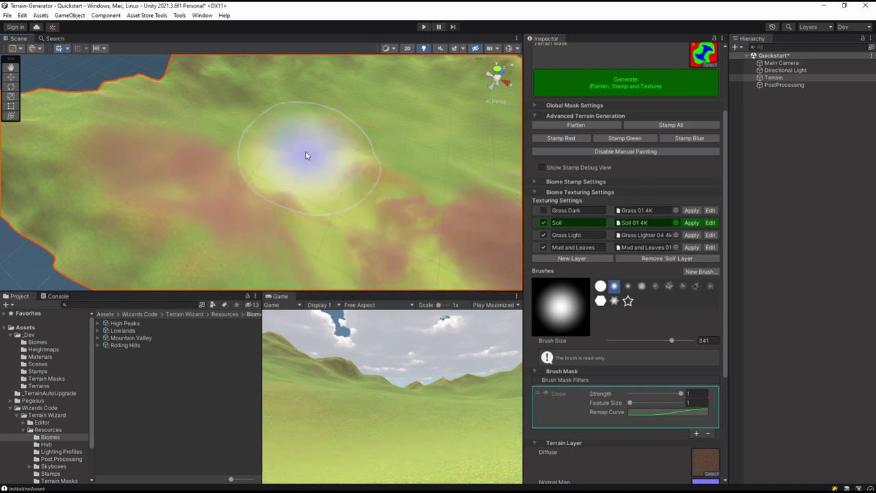
{"action": "left_click", "coordinate": [544, 247]}
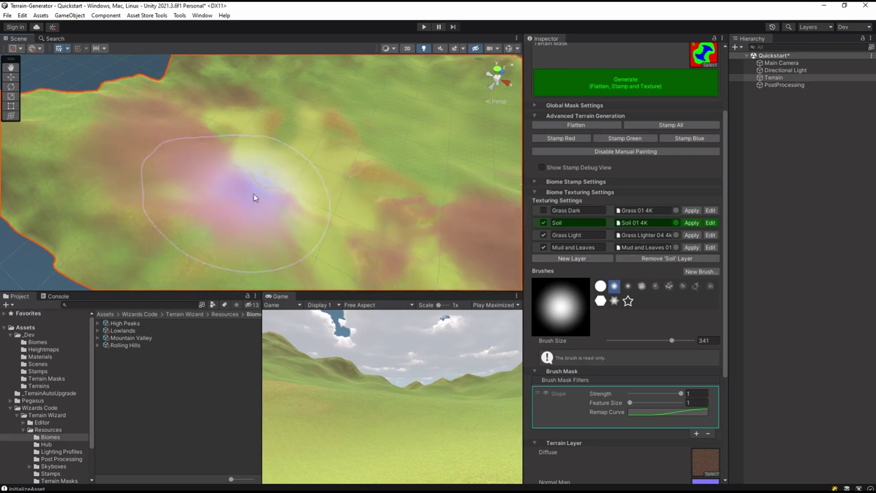
{"action": "left_click", "coordinate": [545, 248]}
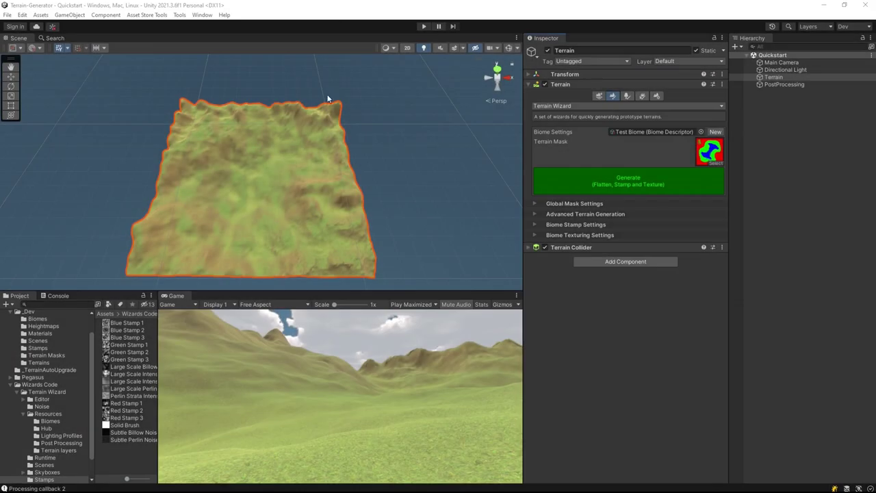
Step: Generate the terrain from the Test Biome, and regenerate it with the stamp debug view shown
{"action": "left_click", "coordinate": [636, 180]}
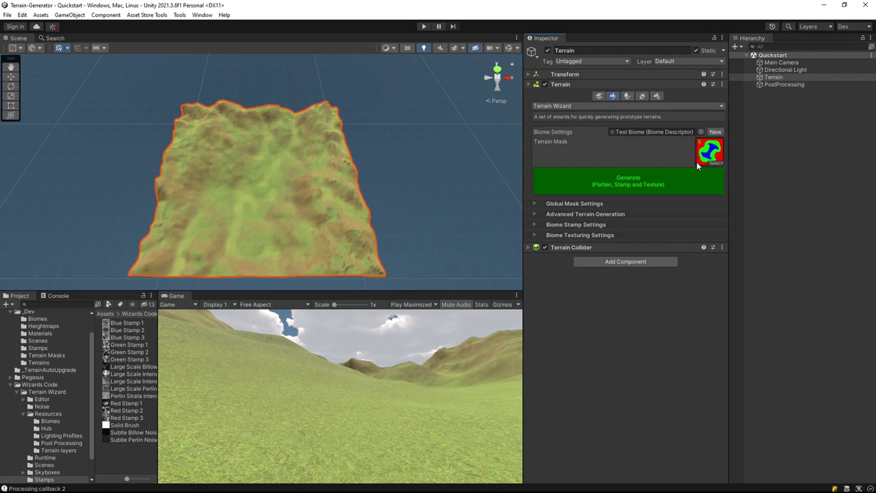
{"action": "left_click", "coordinate": [535, 214]}
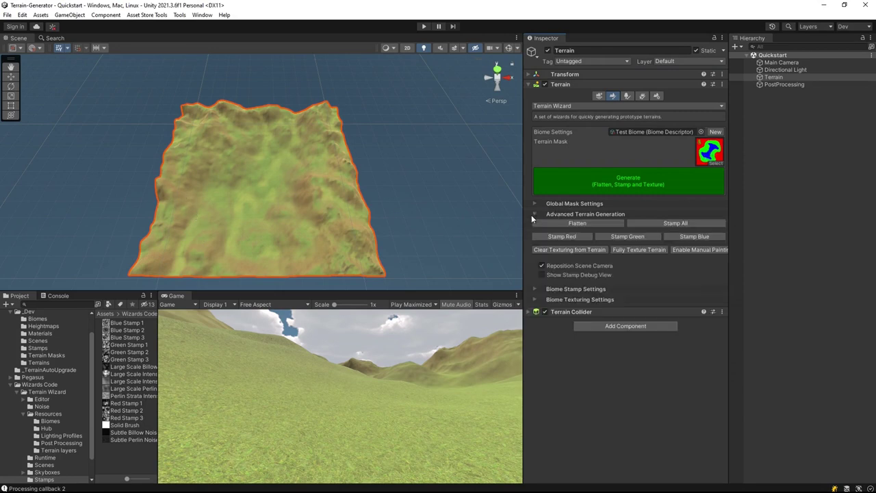
{"action": "left_click", "coordinate": [542, 274]}
{"action": "left_click", "coordinate": [623, 188]}
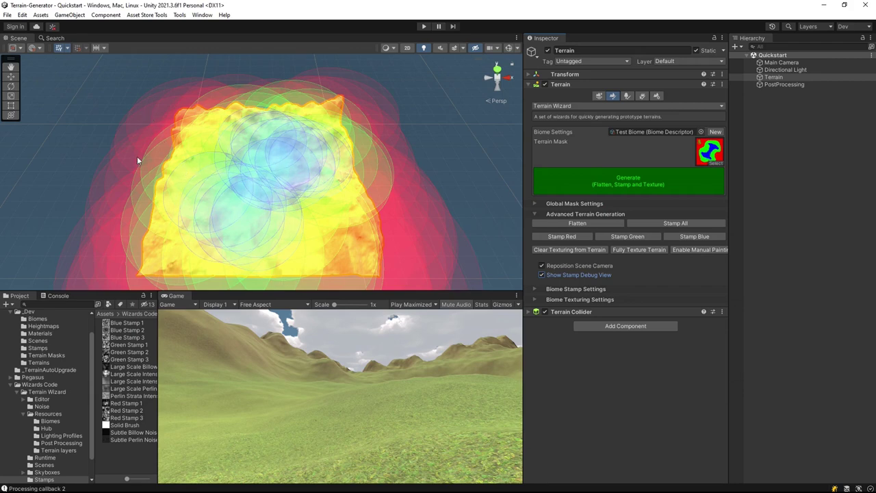
Step: Examine the stamp placement across the terrain from the side and from above, and hide the stamp debug view
{"action": "right_click_drag", "start_coordinate": [202, 170], "coordinate": [273, 42]}
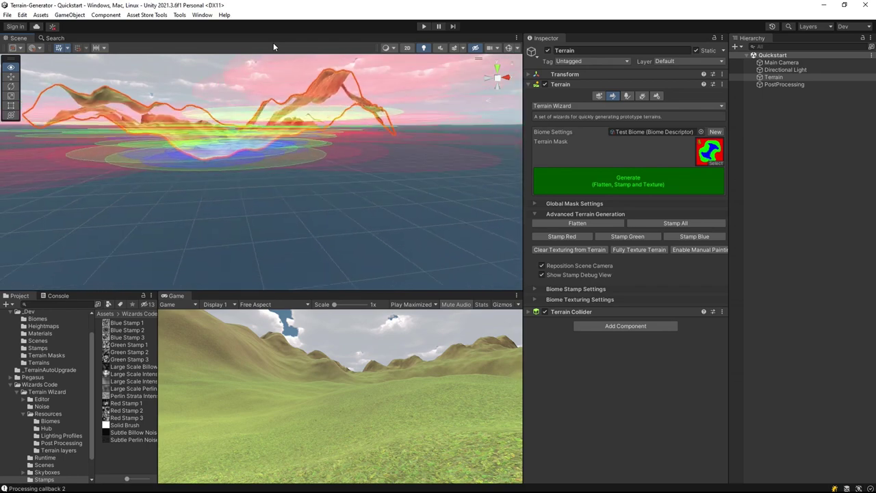
{"action": "right_click_drag", "start_coordinate": [273, 51], "coordinate": [532, 204]}
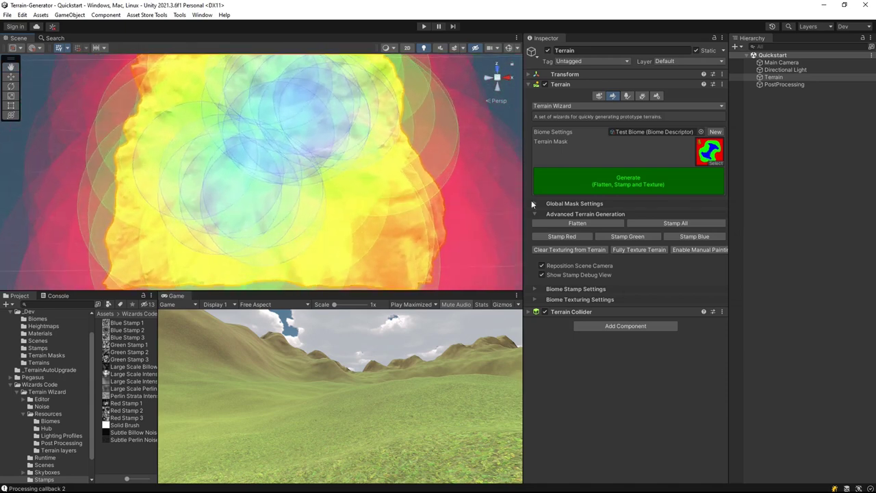
{"action": "left_click", "coordinate": [547, 279]}
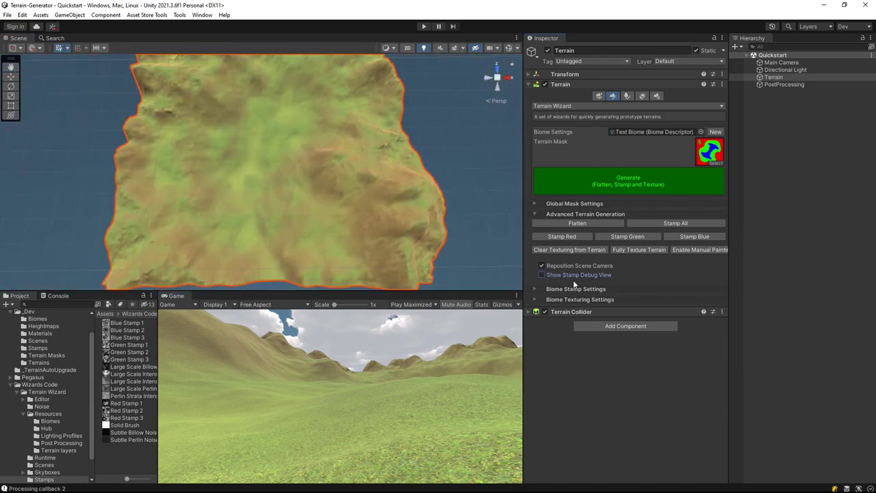
{"action": "left_click", "coordinate": [535, 215]}
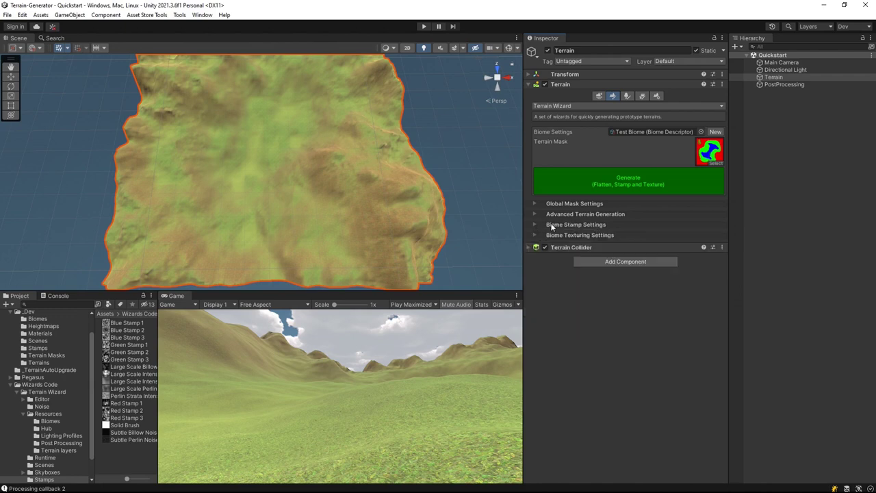
Step: Replace the Red Stamp's two masks with a single "Large Scale Intens…" texture by clearing the second mask, and regenerate the terrain
{"action": "left_click", "coordinate": [535, 226]}
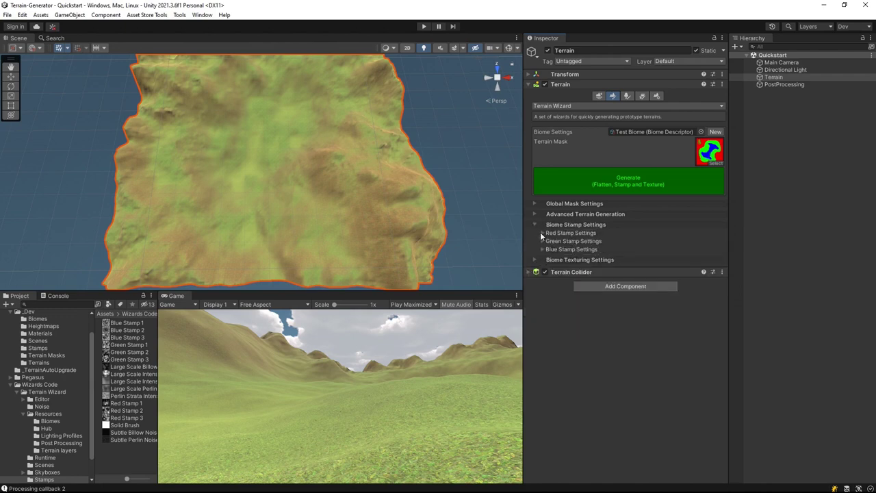
{"action": "left_click", "coordinate": [541, 233]}
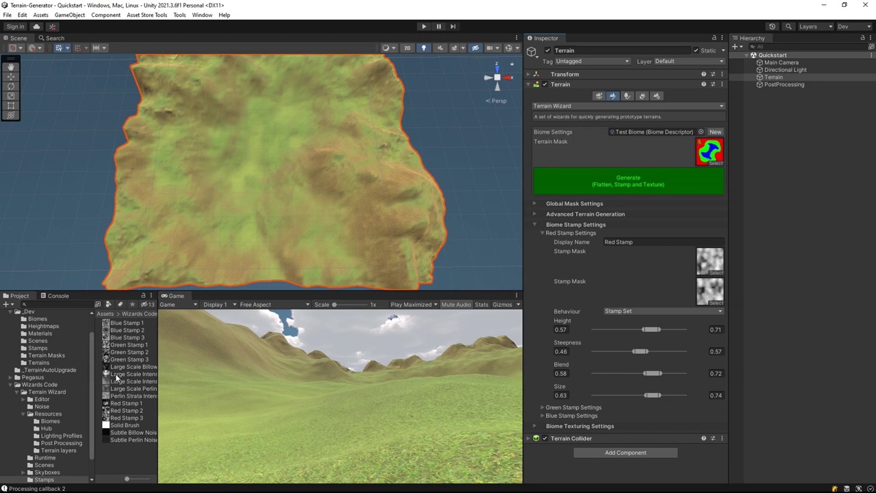
{"action": "left_click", "coordinate": [710, 287]}
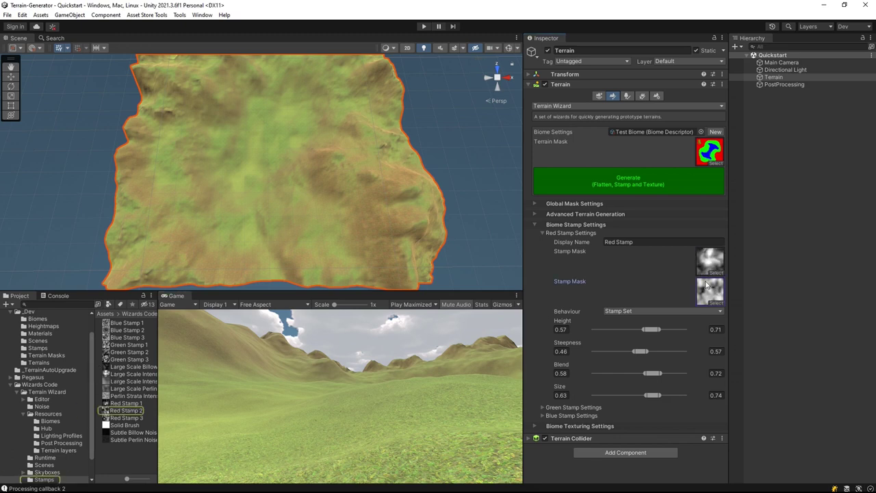
{"action": "key", "text": "Delete"}
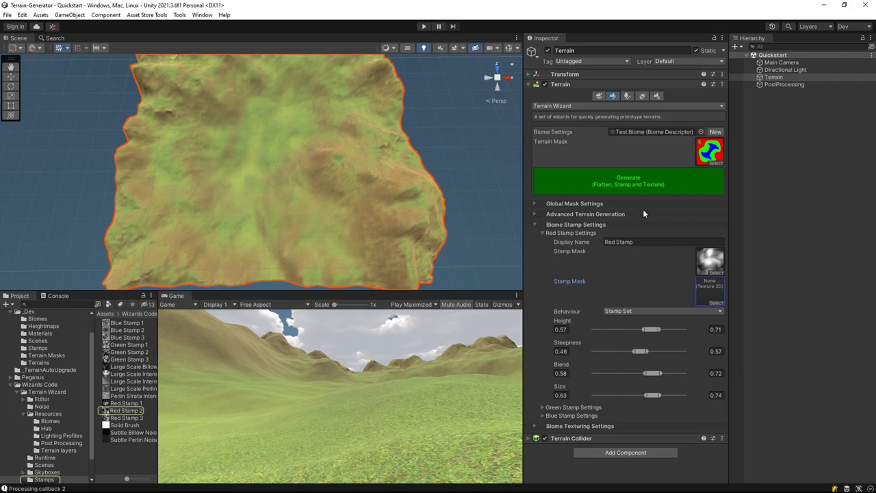
{"action": "left_click", "coordinate": [628, 180]}
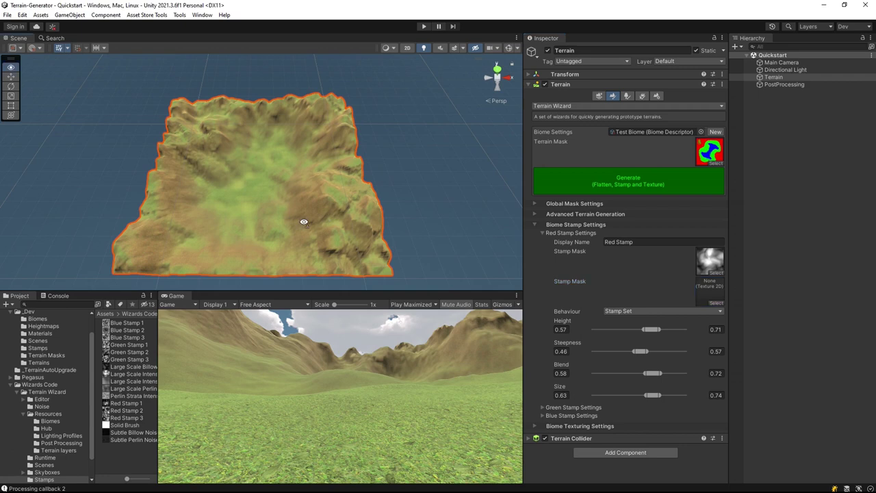
{"action": "left_click_drag", "start_coordinate": [303, 221], "coordinate": [257, 85], "text": "alt"}
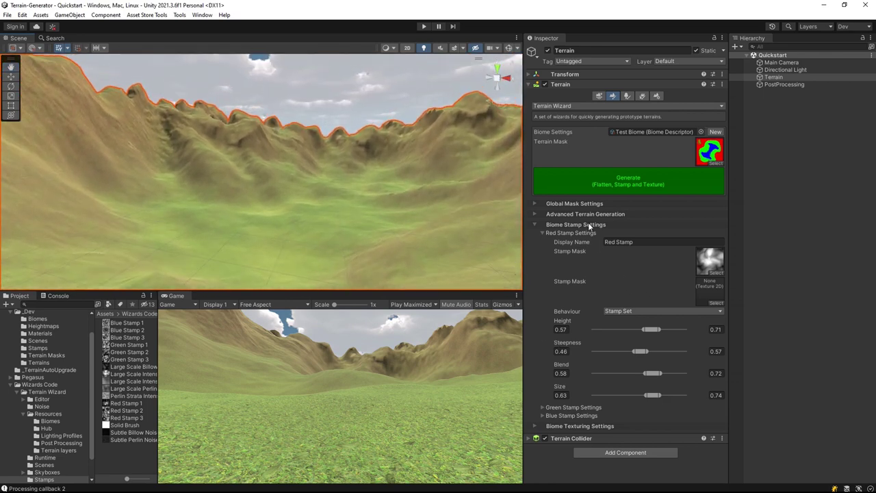
Step: Turn off scene camera repositioning in the advanced generation settings and regenerate the terrain
{"action": "left_click", "coordinate": [562, 213]}
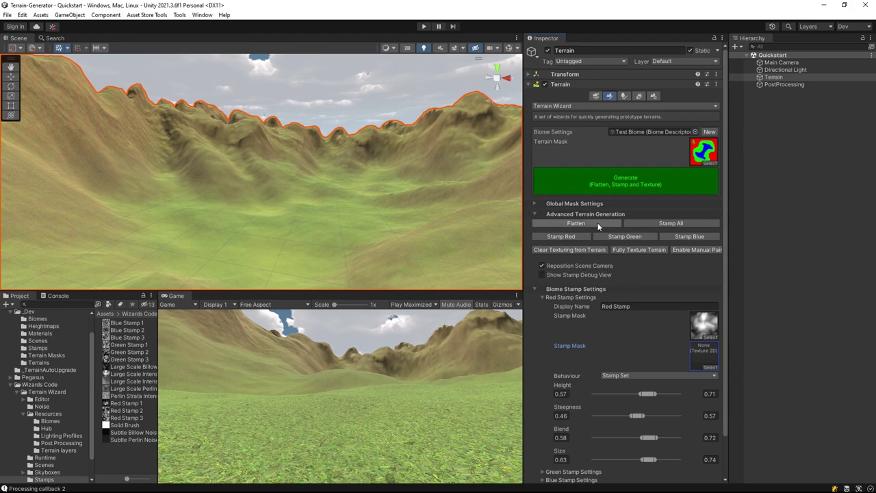
{"action": "left_click", "coordinate": [543, 264]}
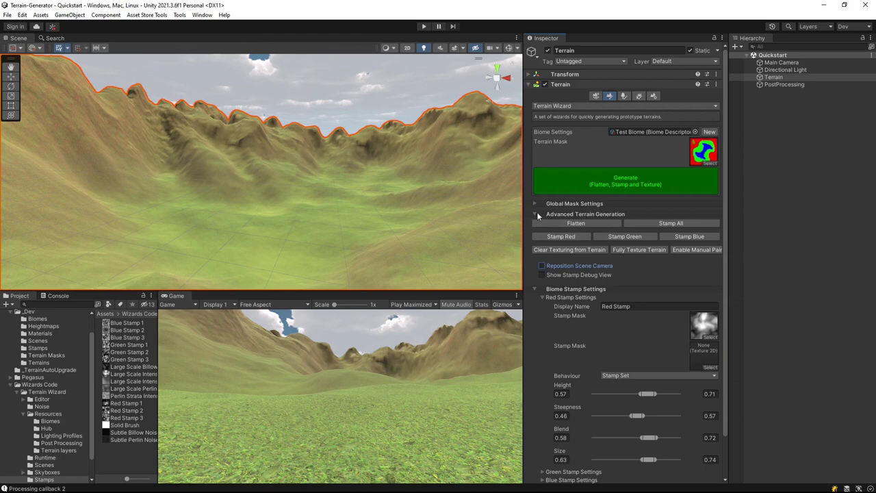
{"action": "left_click", "coordinate": [595, 180]}
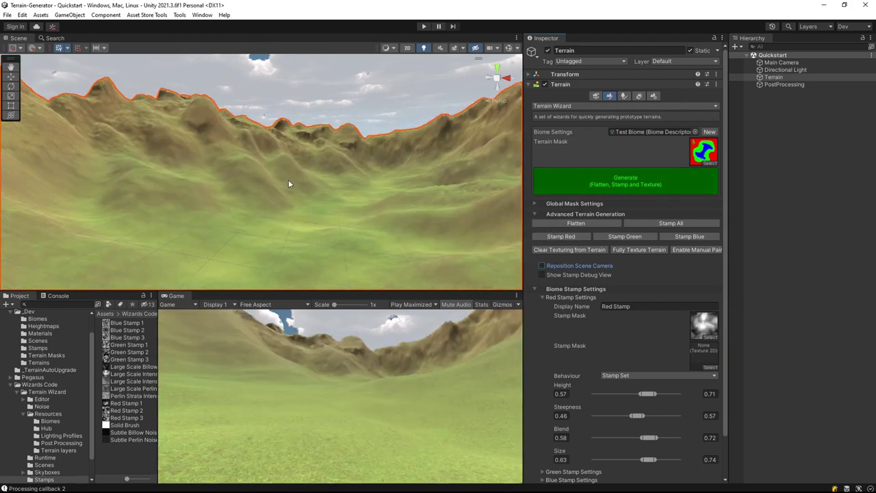
{"action": "left_click", "coordinate": [536, 214]}
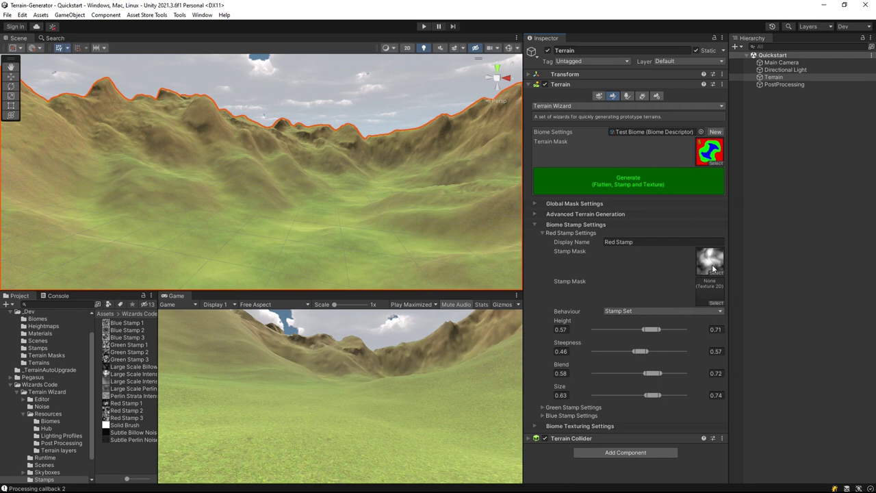
Step: Assign the "Perlin Strata Intens…" texture as the Red Stamp's second mask and regenerate the terrain
{"action": "left_click", "coordinate": [126, 397]}
{"action": "left_click_drag", "start_coordinate": [126, 400], "coordinate": [712, 294]}
{"action": "left_click", "coordinate": [629, 180]}
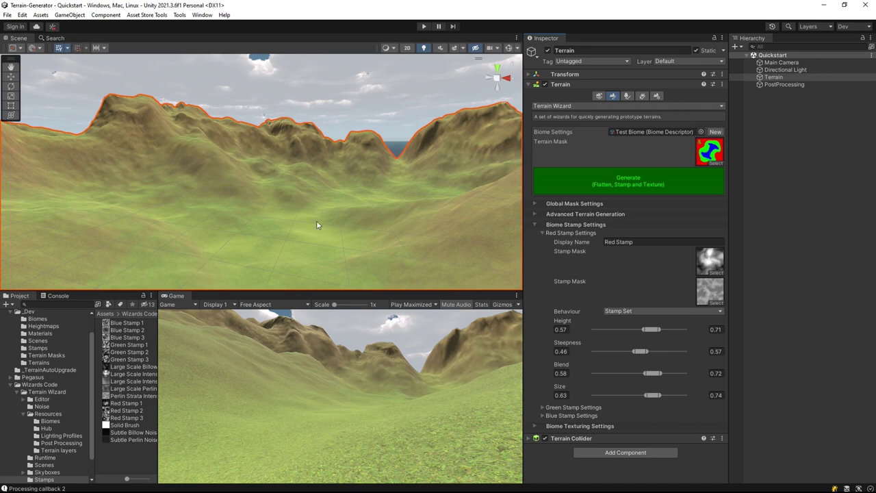
Step: Raise the Red Stamp's height range to 0.86–1
{"action": "right_click_drag", "start_coordinate": [294, 203], "coordinate": [345, 299]}
{"action": "left_click_drag", "start_coordinate": [651, 331], "coordinate": [680, 331]}
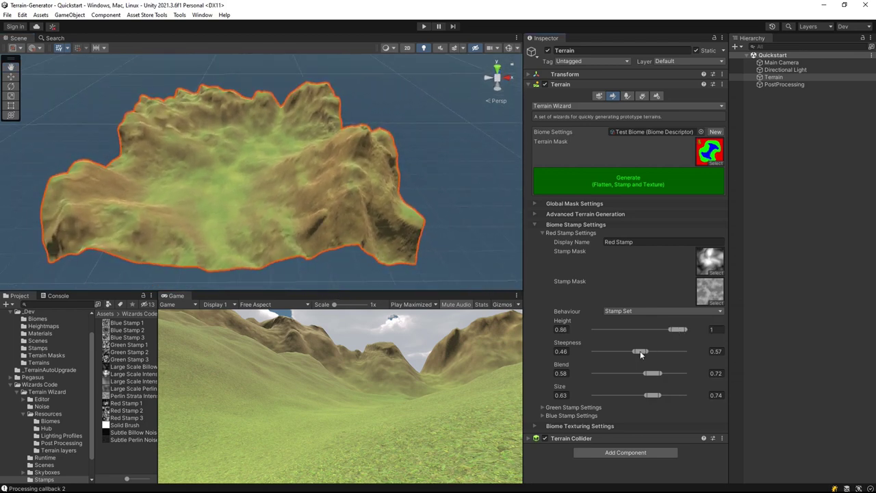
Step: Raise the Red Stamp's steepness range to 0.76–0.87, regenerate the terrain, and view the result
{"action": "left_click_drag", "start_coordinate": [641, 352], "coordinate": [667, 353]}
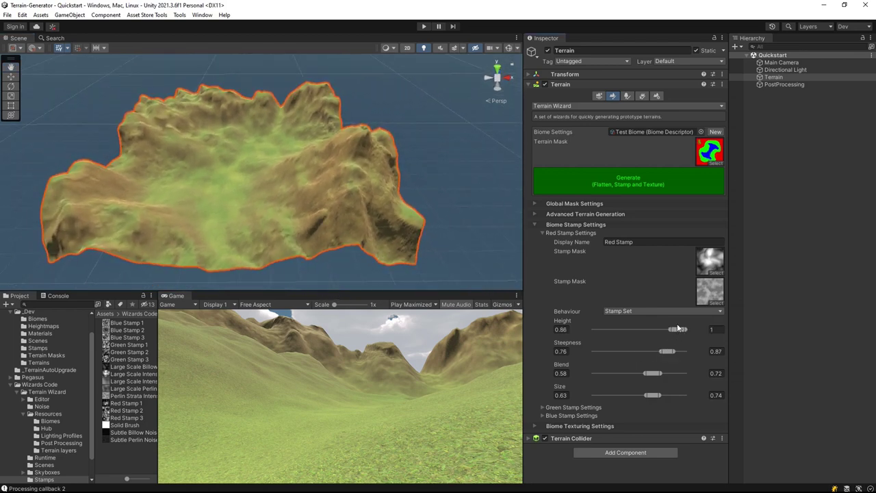
{"action": "left_click", "coordinate": [635, 181]}
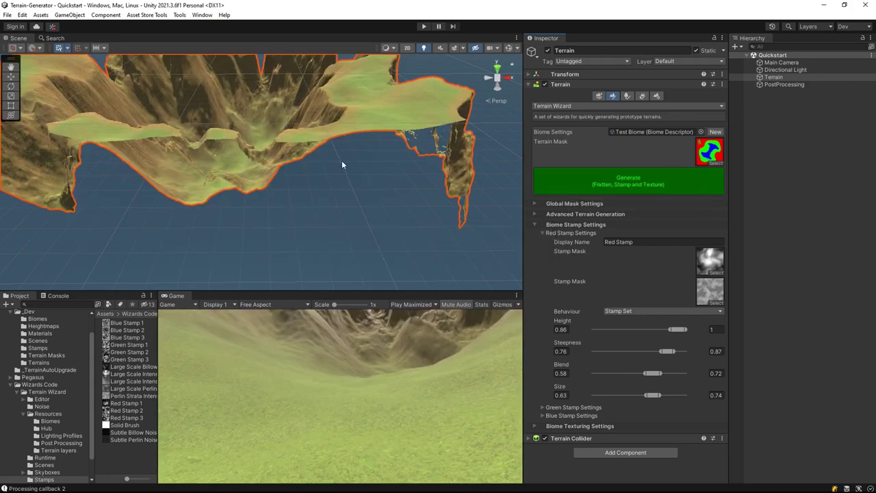
{"action": "left_click_drag", "start_coordinate": [343, 165], "coordinate": [247, 186], "text": "alt"}
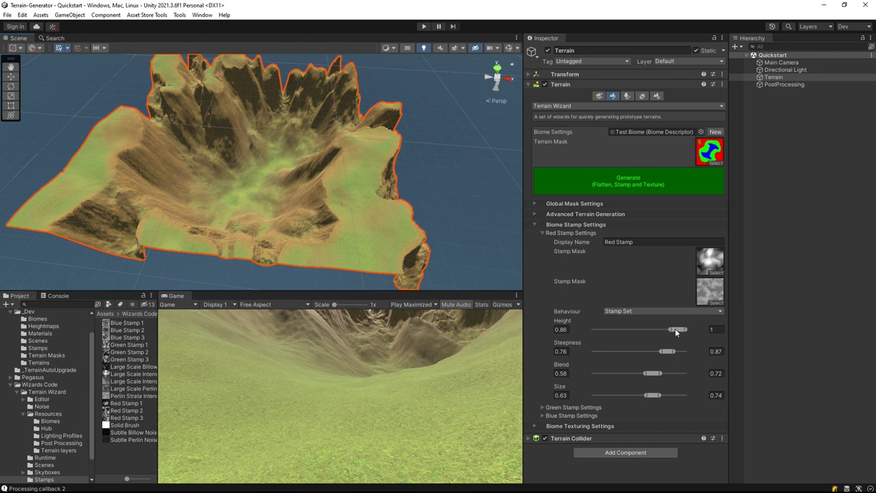
Step: Set the Red Stamp's height range to 0.5–0.64 and its steepness range to 0.05–0.53, and regenerate the terrain
{"action": "left_click_drag", "start_coordinate": [675, 330], "coordinate": [644, 331]}
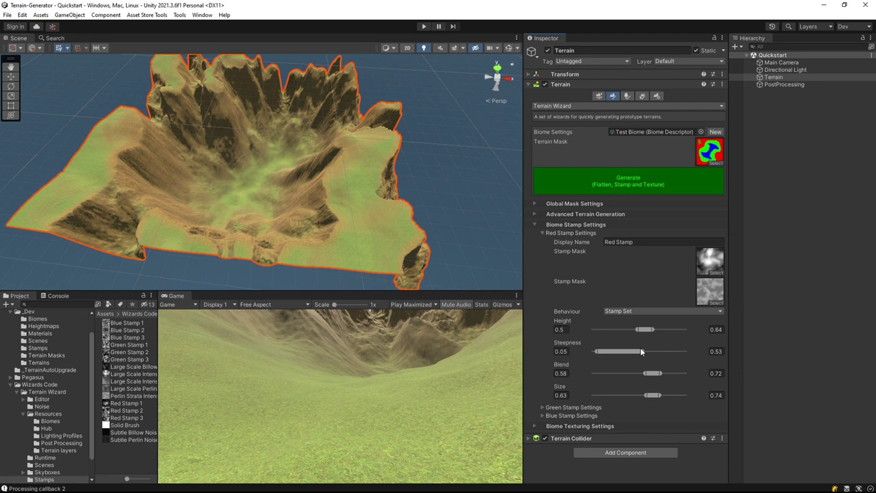
{"action": "left_click", "coordinate": [630, 180]}
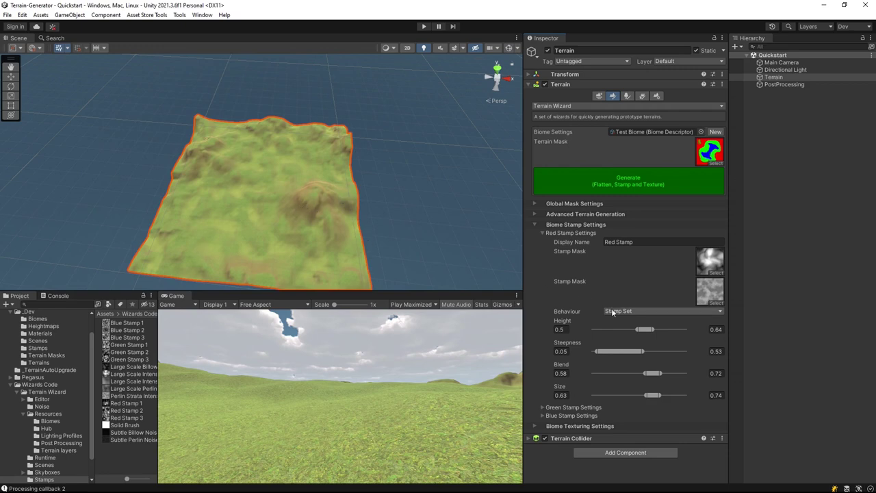
Step: Set the Red Stamp's height range to 0.45–0.59 and its steepness range to 0.36–0.72, and regenerate the terrain
{"action": "left_click_drag", "start_coordinate": [644, 330], "coordinate": [640, 330]}
{"action": "left_click_drag", "start_coordinate": [598, 352], "coordinate": [635, 351]}
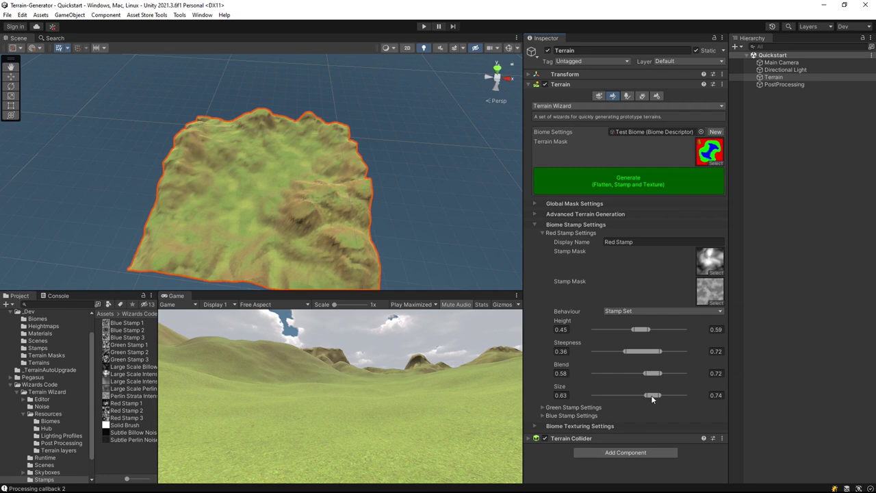
Step: Reduce the Red Stamp's size range to 0.1–0.21, regenerate the terrain, and inspect it up close
{"action": "left_click_drag", "start_coordinate": [651, 396], "coordinate": [586, 400]}
{"action": "left_click", "coordinate": [604, 178]}
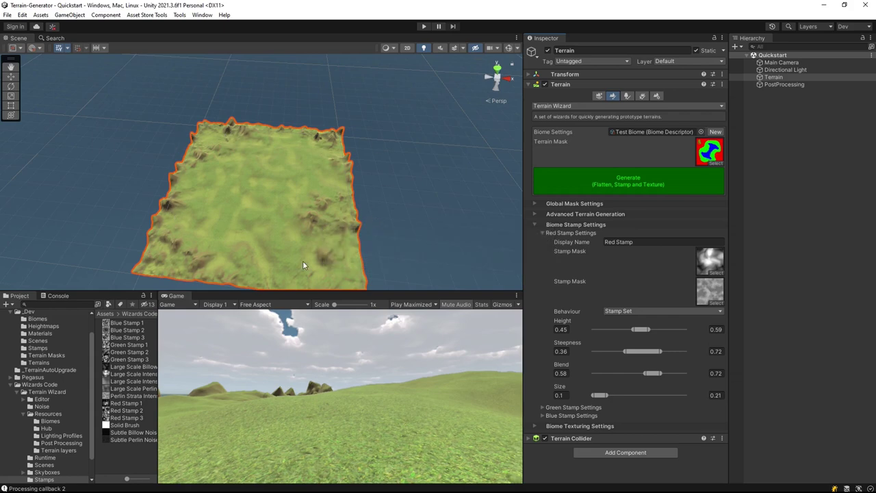
{"action": "left_click_drag", "start_coordinate": [292, 231], "coordinate": [183, 212], "text": "alt"}
{"action": "scroll", "coordinate": [280, 250], "scroll_direction": "up", "scroll_amount": 10}
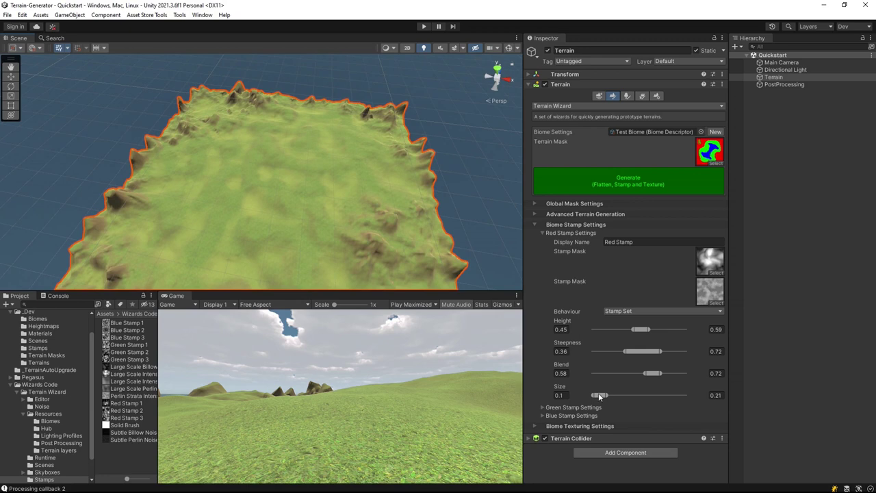
Step: Raise the Red Stamp's size range to 0.89–1, regenerate the terrain, and view the result
{"action": "left_click_drag", "start_coordinate": [599, 395], "coordinate": [741, 404]}
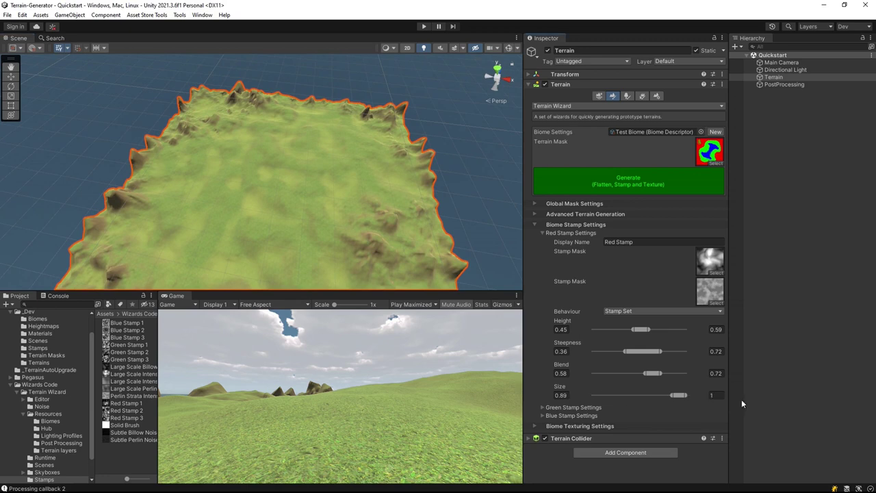
{"action": "left_click", "coordinate": [634, 172]}
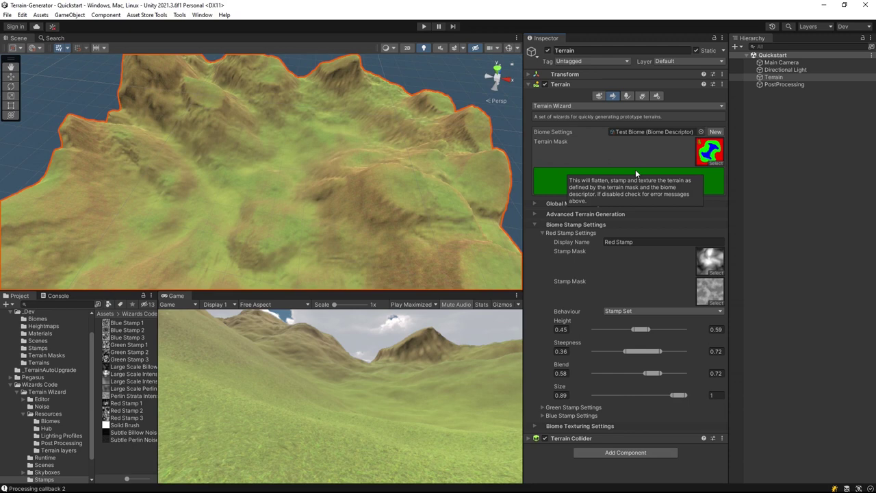
{"action": "left_click_drag", "start_coordinate": [319, 198], "coordinate": [341, 225], "text": "alt"}
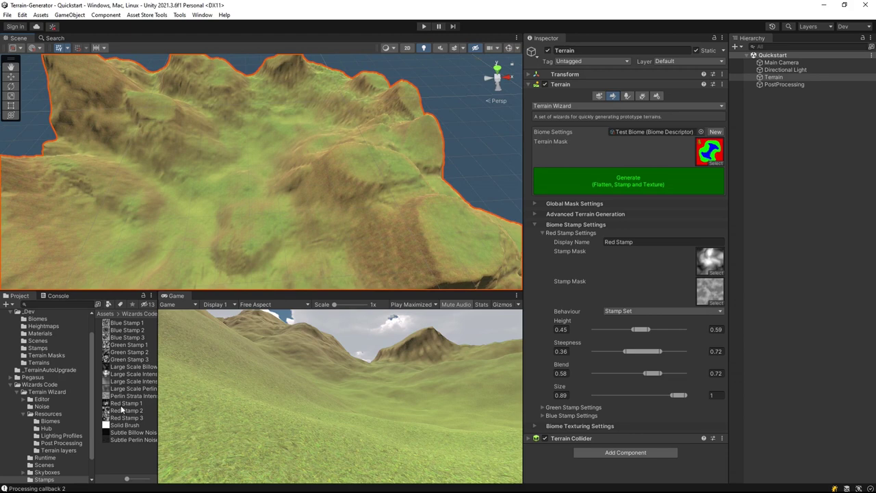
Step: Try "Red Stamp 1" as the Red Stamp's first mask, restore the "Large Scale Intens…" texture, and regenerate the terrain after each change
{"action": "left_click_drag", "start_coordinate": [121, 405], "coordinate": [710, 260]}
{"action": "left_click", "coordinate": [626, 179]}
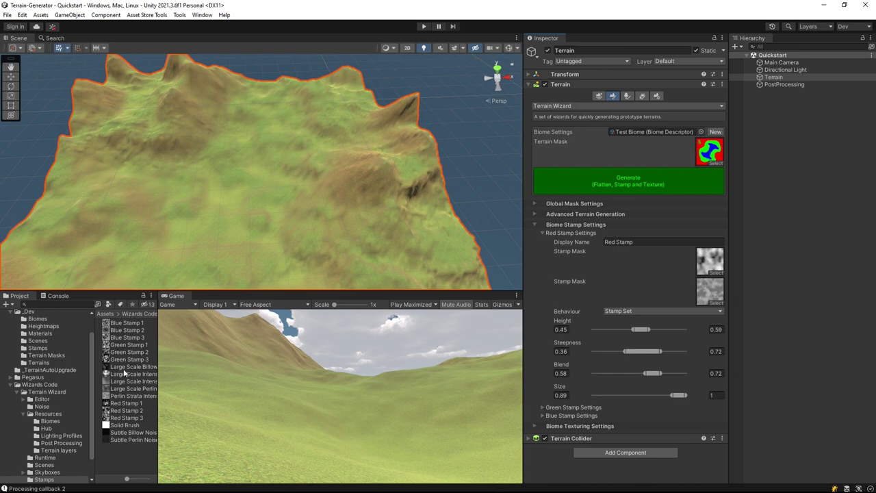
{"action": "left_click_drag", "start_coordinate": [121, 382], "coordinate": [714, 267]}
{"action": "left_click", "coordinate": [610, 178]}
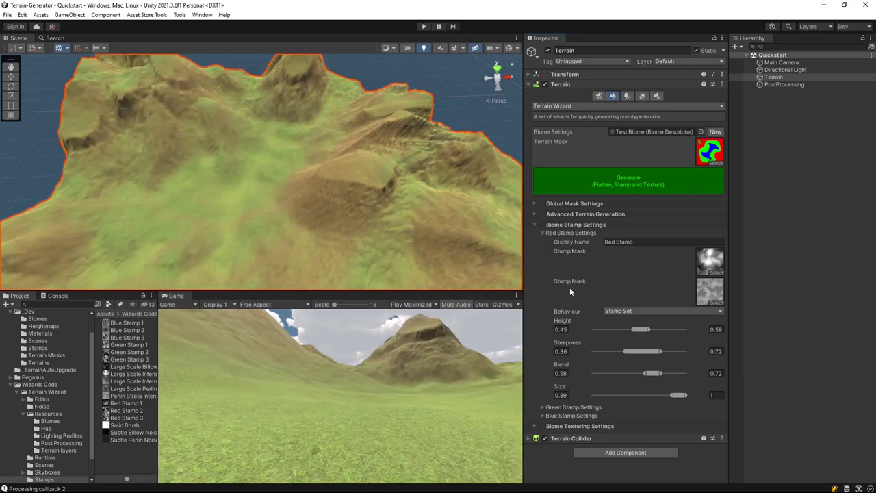
Step: Replace the Blue Stamp's two masks with a single "Large Scale Intens…" texture by clearing the second mask
{"action": "left_click", "coordinate": [543, 232]}
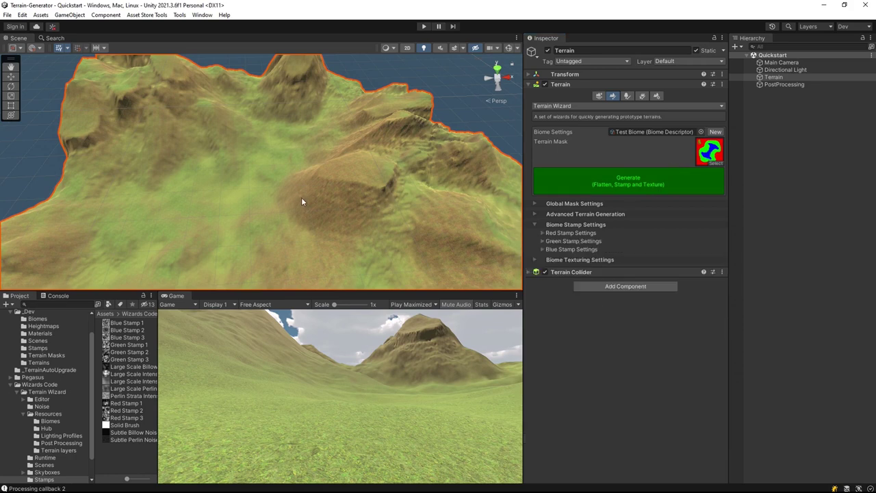
{"action": "right_click_drag", "start_coordinate": [301, 202], "coordinate": [338, 125]}
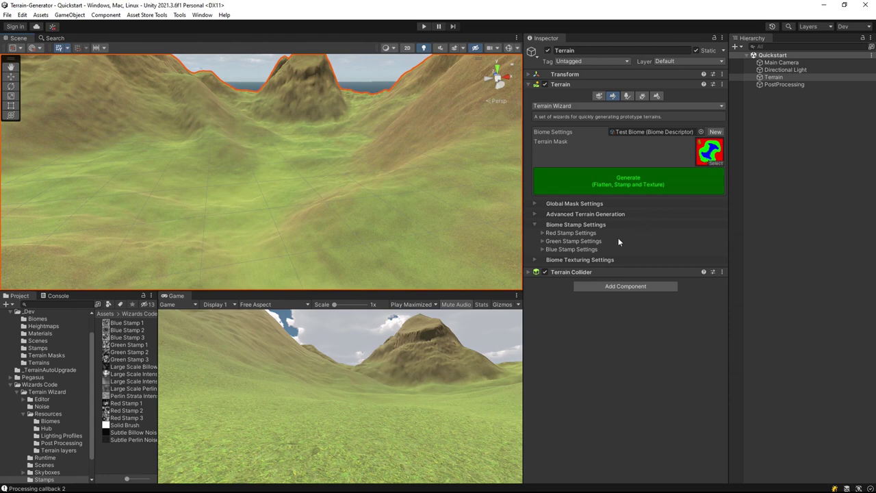
{"action": "left_click", "coordinate": [541, 249]}
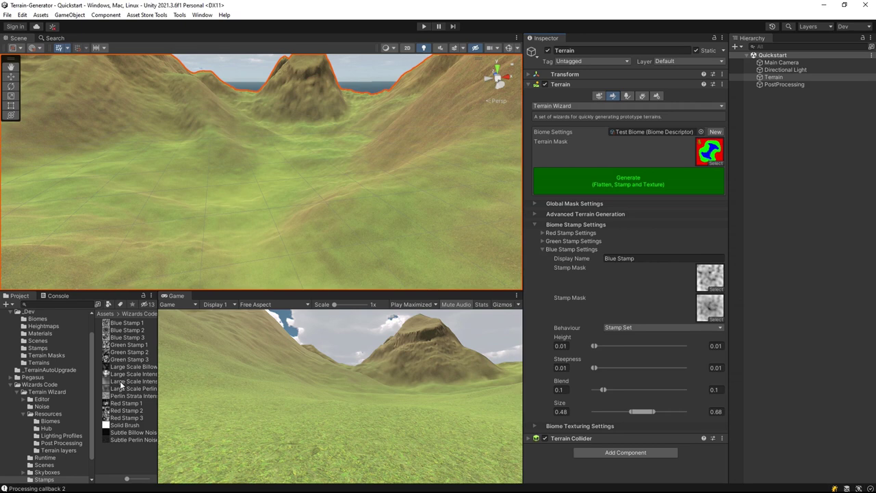
{"action": "left_click_drag", "start_coordinate": [120, 382], "coordinate": [711, 277]}
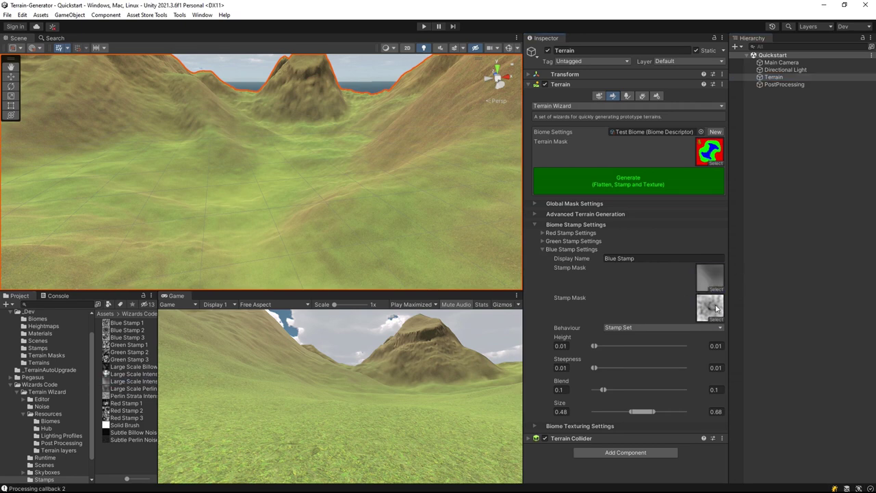
{"action": "left_click", "coordinate": [717, 310]}
{"action": "key", "text": "Delete"}
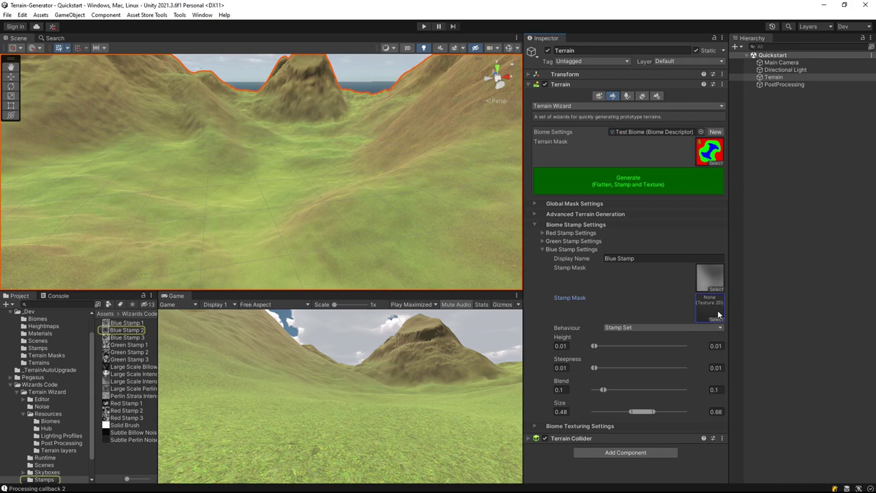
Step: Set the Blue Stamp's size range to 0.44–0.64 and its blend range to 0.1–0.41, and regenerate the terrain
{"action": "left_click_drag", "start_coordinate": [646, 411], "coordinate": [642, 411]}
{"action": "left_click_drag", "start_coordinate": [603, 389], "coordinate": [634, 389]}
{"action": "left_click", "coordinate": [628, 184]}
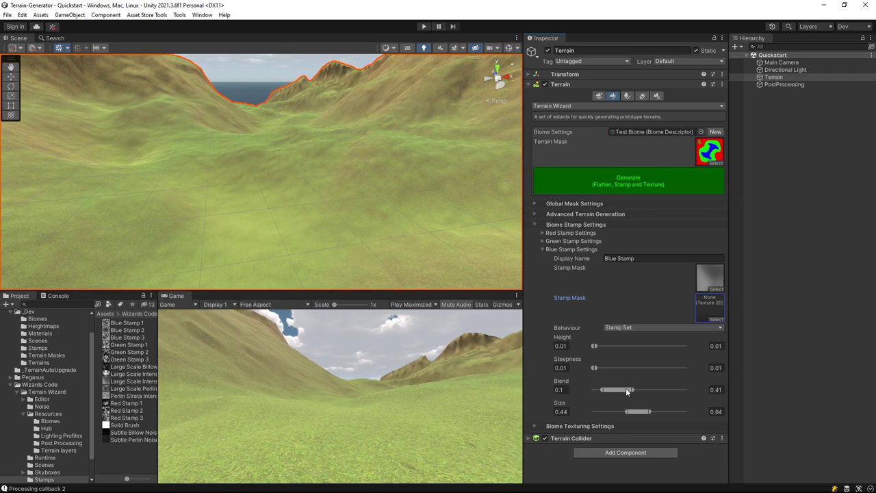
Step: Raise the Blue Stamp's blend range to 0.69–1, regenerate the terrain, and view the whole landscape
{"action": "left_click_drag", "start_coordinate": [626, 389], "coordinate": [678, 393]}
{"action": "left_click", "coordinate": [642, 182]}
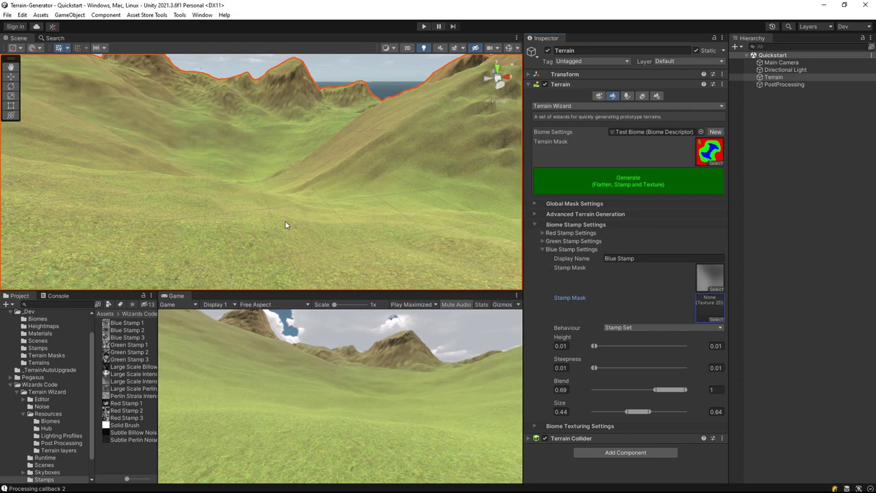
{"action": "right_click_drag", "start_coordinate": [285, 221], "coordinate": [287, 237]}
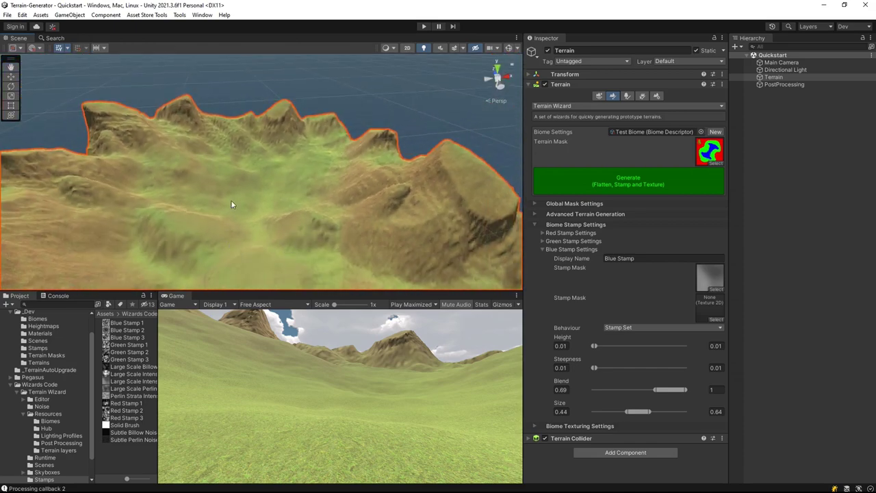
Step: Set the Green Stamp's height range to 0.11–0.29, steepness range to 0.13–0.25, and blend range to 0.35–0.66
{"action": "left_click", "coordinate": [545, 241]}
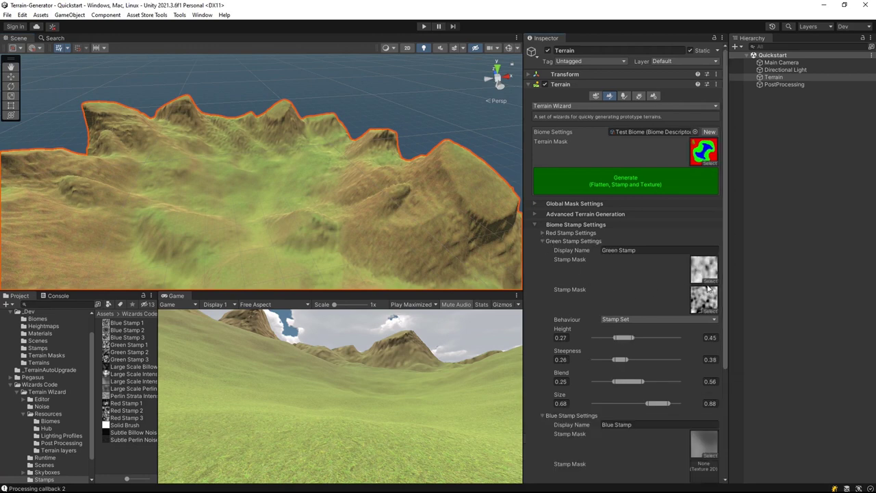
{"action": "left_click_drag", "start_coordinate": [629, 338], "coordinate": [619, 341]}
{"action": "left_click_drag", "start_coordinate": [625, 382], "coordinate": [634, 383]}
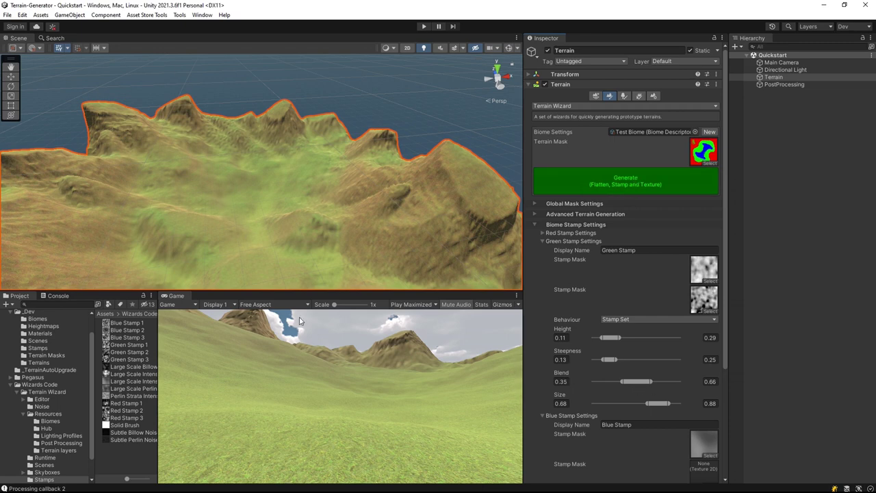
Step: Assign "Large Scale Intens…" and "Large Scale Perlin…" as the Green Stamp's first and second masks, and regenerate the terrain
{"action": "left_click_drag", "start_coordinate": [128, 386], "coordinate": [711, 298]}
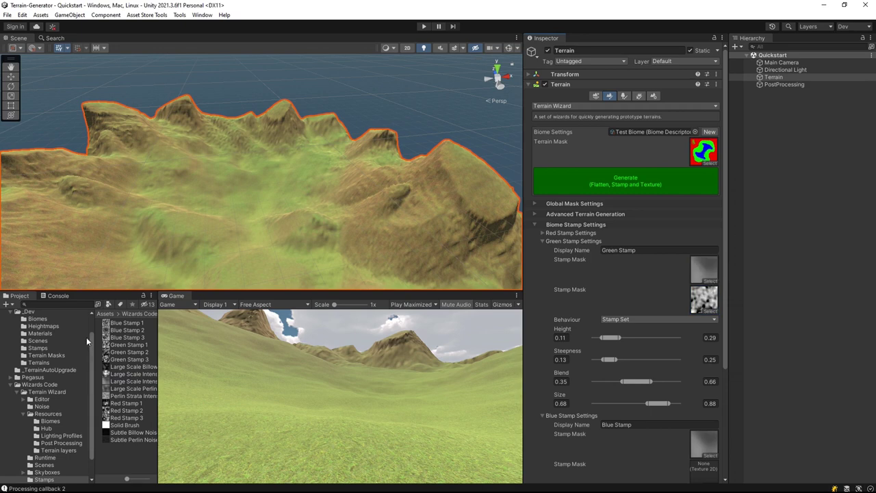
{"action": "left_click_drag", "start_coordinate": [118, 388], "coordinate": [702, 301]}
{"action": "left_click", "coordinate": [622, 180]}
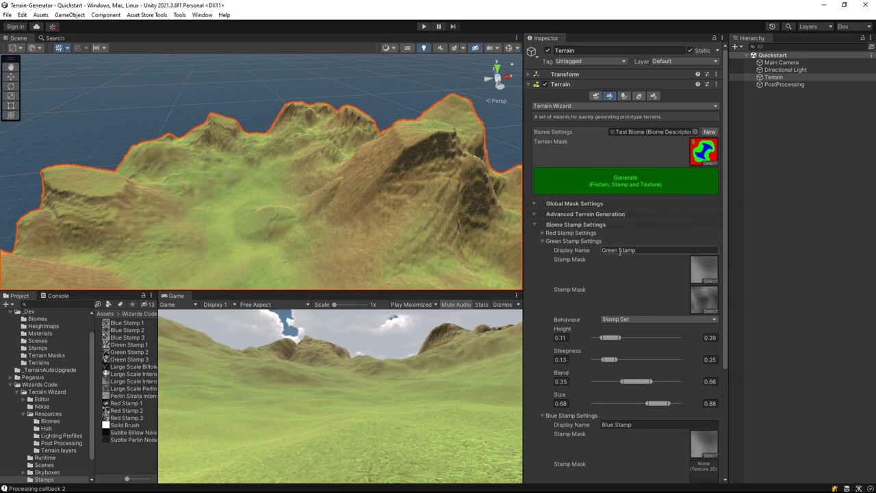
Step: Set the Red Stamp's height range to 0.52–0.66, steepness range to 0.46–0.59, and size range to 0.51–0.62, regenerating the terrain
{"action": "left_click", "coordinate": [542, 233]}
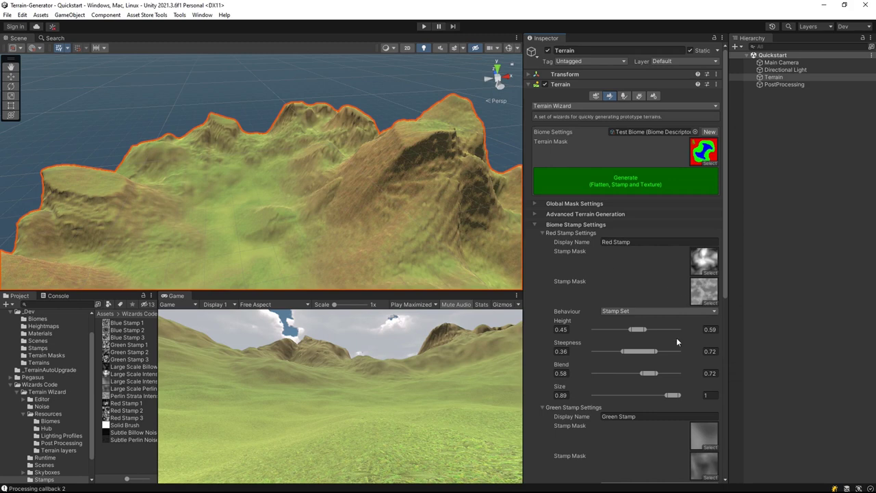
{"action": "mouse_move", "coordinate": [656, 351]}
{"action": "left_mouse_down"}
{"action": "mouse_move", "coordinate": [636, 351]}
{"action": "mouse_move", "coordinate": [644, 330]}
{"action": "mouse_move", "coordinate": [639, 351]}
{"action": "left_mouse_up"}
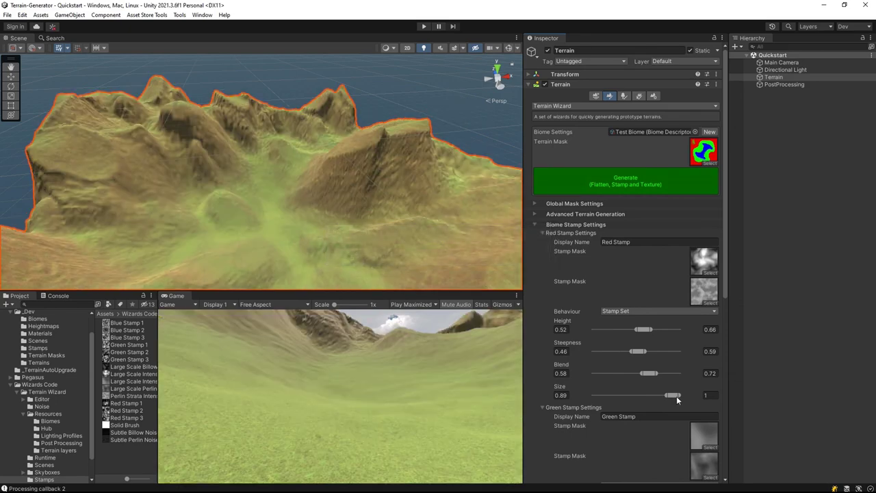
{"action": "left_click_drag", "start_coordinate": [676, 396], "coordinate": [637, 397]}
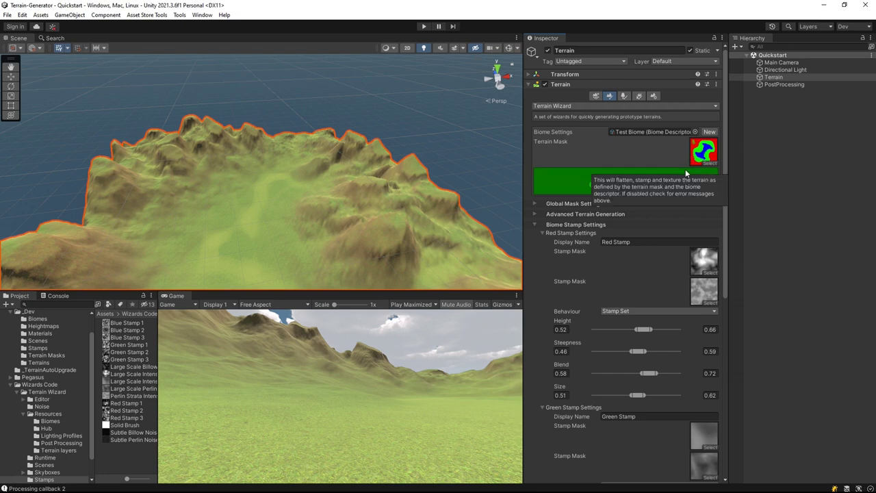
{"action": "right_click_drag", "start_coordinate": [257, 251], "coordinate": [390, 158]}
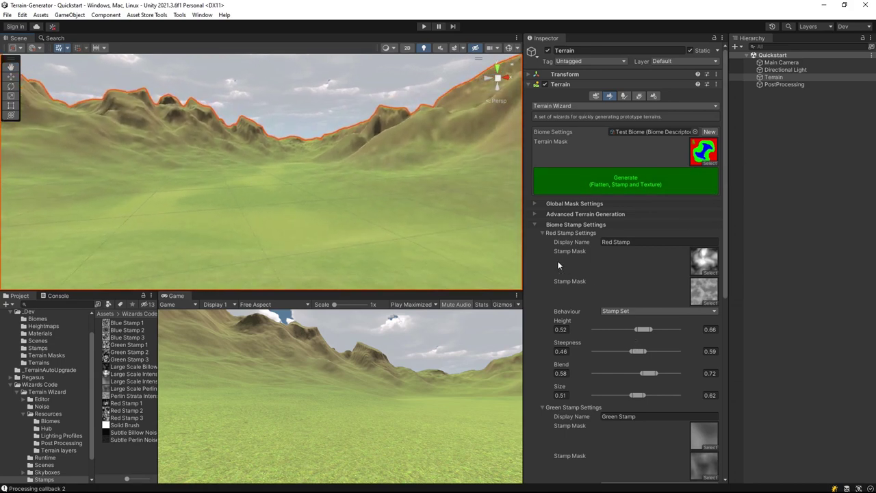
Step: Set the Green Stamp's height range to 0.31–0.49 and blend range to 0.29–0.6, regenerate the terrain, and inspect it
{"action": "left_click", "coordinate": [543, 233]}
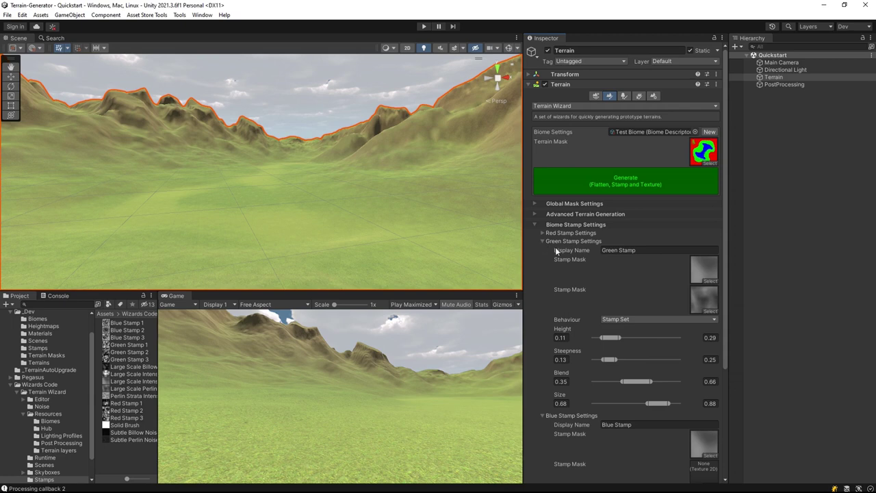
{"action": "left_click_drag", "start_coordinate": [605, 337], "coordinate": [616, 336]}
{"action": "left_click_drag", "start_coordinate": [632, 382], "coordinate": [629, 381]}
{"action": "left_click", "coordinate": [615, 188]}
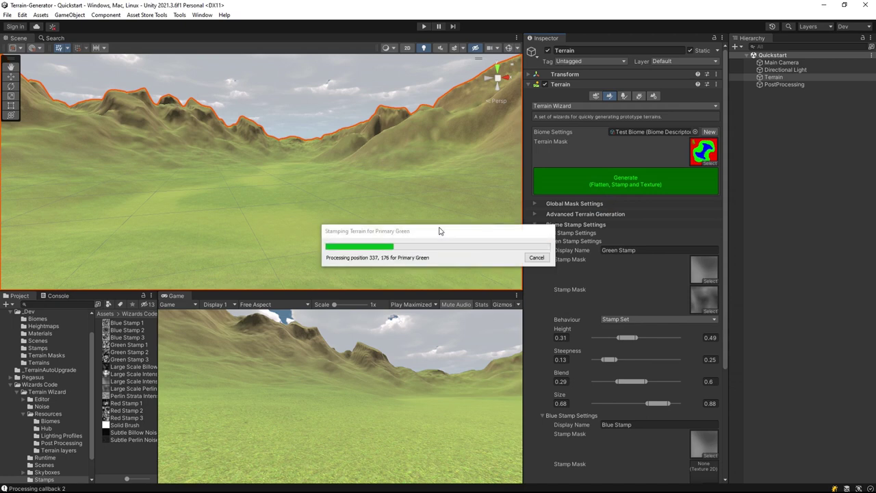
{"action": "right_click_drag", "start_coordinate": [334, 225], "coordinate": [373, 174]}
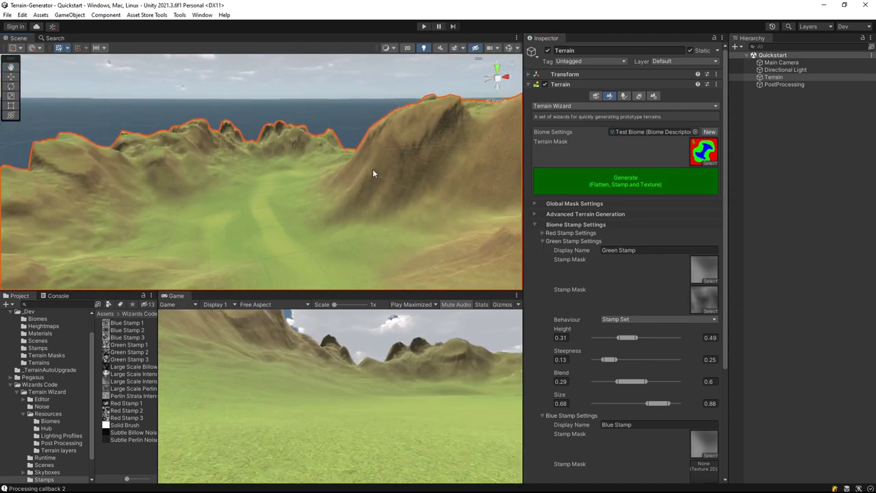
{"action": "scroll", "coordinate": [373, 171], "scroll_direction": "down", "scroll_amount": 3}
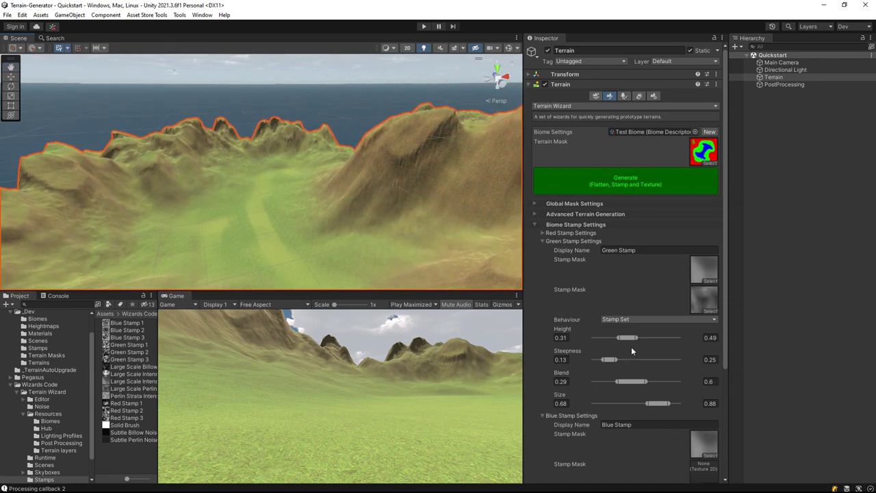
Step: Set the Green Stamp's ranges to height 0.17–0.35, steepness 0.23–0.35, blend 0.45–0.6 and size 0.4–0.6, and regenerate the terrain
{"action": "left_click_drag", "start_coordinate": [618, 360], "coordinate": [613, 337]}
{"action": "left_click_drag", "start_coordinate": [619, 381], "coordinate": [632, 403]}
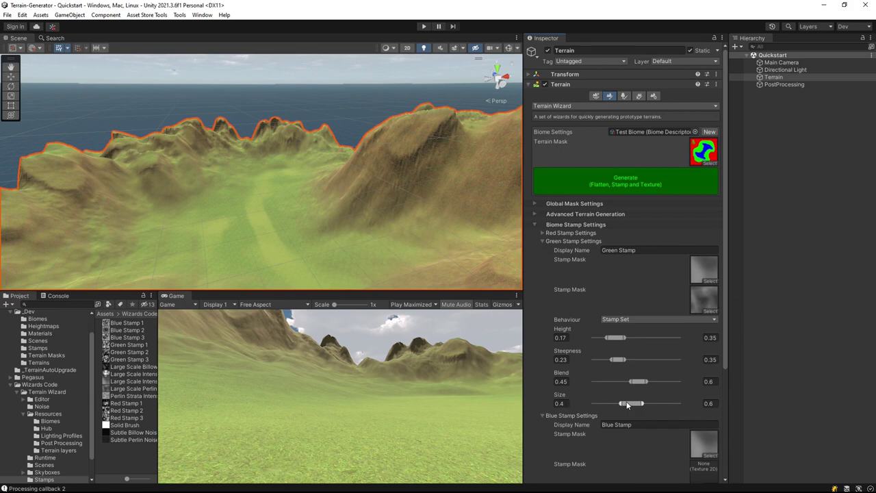
{"action": "left_click", "coordinate": [619, 178]}
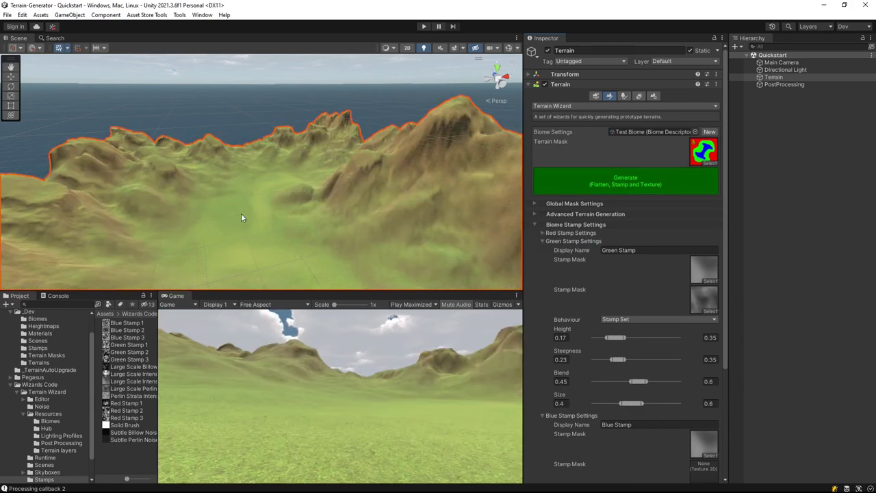
Step: Raise the Green Stamp's height range to 0.29–0.47 and regenerate the terrain
{"action": "left_click_drag", "start_coordinate": [614, 338], "coordinate": [623, 338]}
{"action": "left_click", "coordinate": [623, 181]}
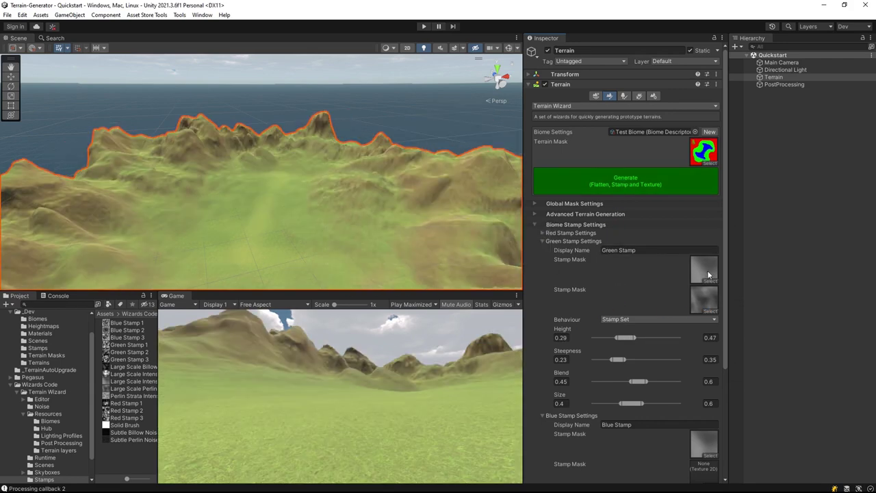
Step: Assign the "Green Stamp 1" texture as the Green Stamp's first mask and regenerate the terrain
{"action": "left_click", "coordinate": [125, 345]}
{"action": "left_click_drag", "start_coordinate": [125, 346], "coordinate": [705, 270]}
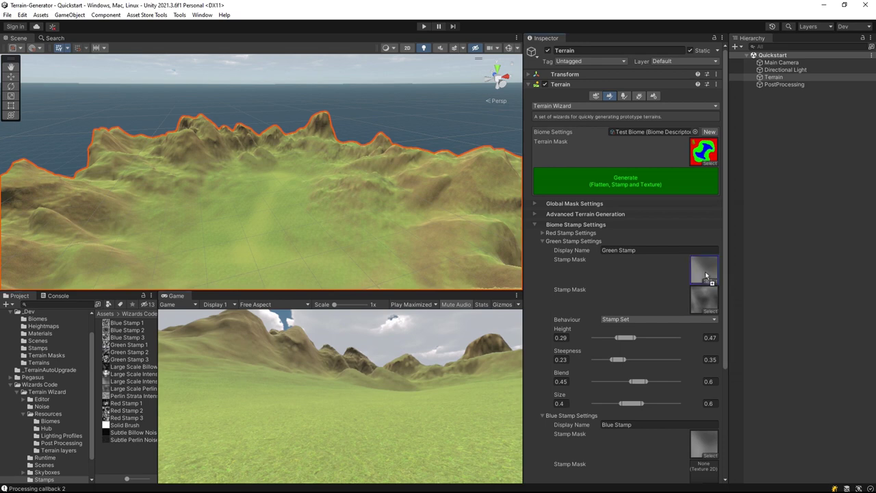
{"action": "left_click", "coordinate": [640, 190]}
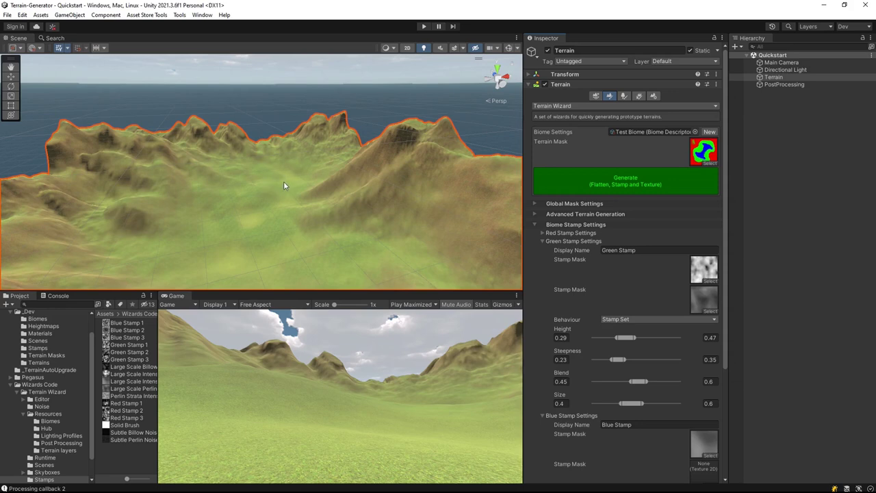
Step: Lower the Green Stamp's height range to 0.24–0.42 and regenerate the terrain
{"action": "left_click_drag", "start_coordinate": [625, 338], "coordinate": [621, 338]}
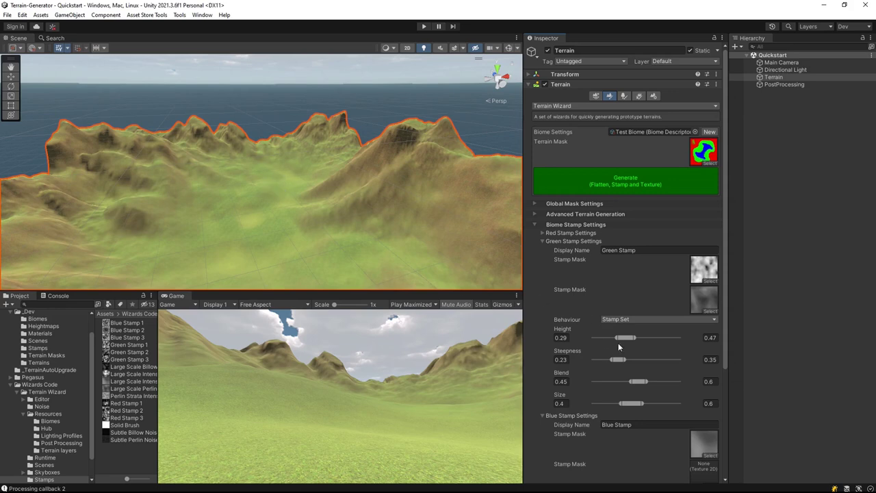
{"action": "left_click", "coordinate": [610, 183]}
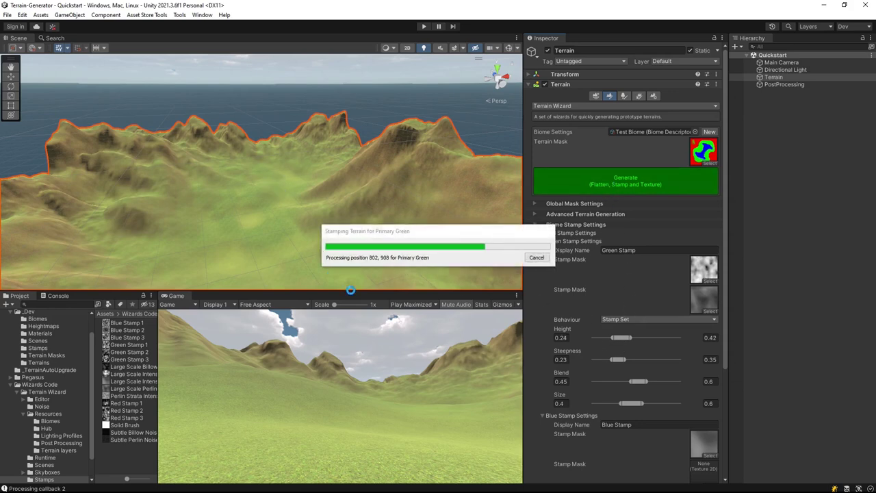